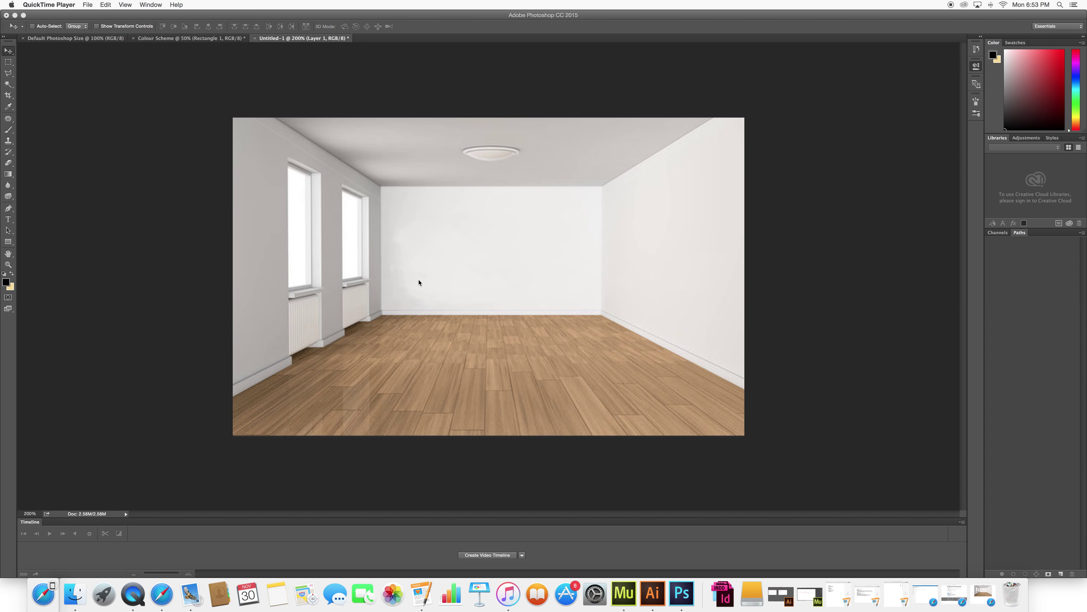
With the Polygonal Lasso, outline the floor's left edge along the left baseboard
left_click(8, 73)
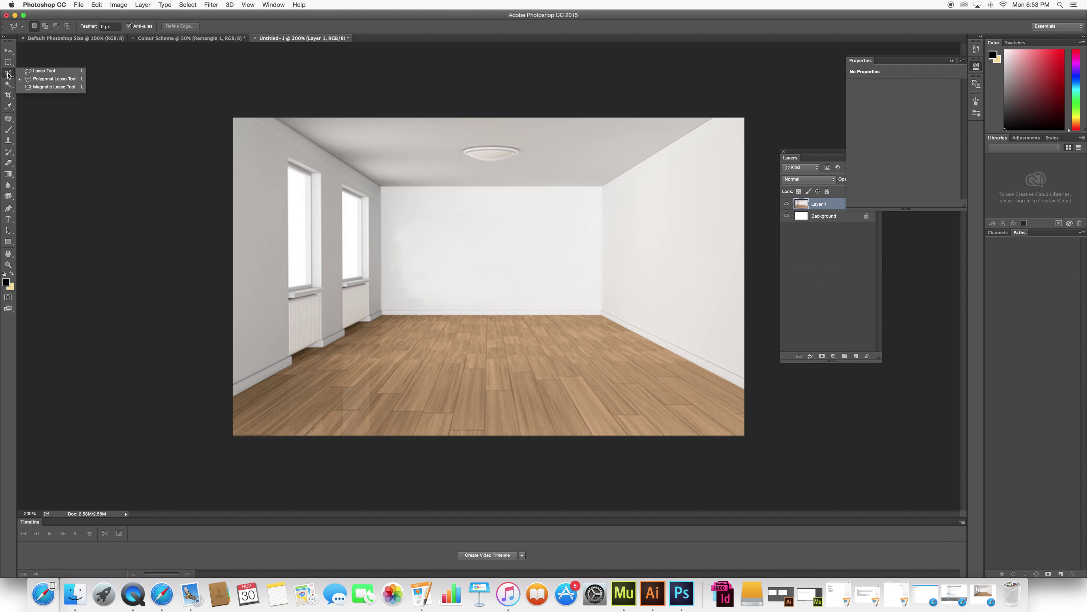
left_click(43, 82)
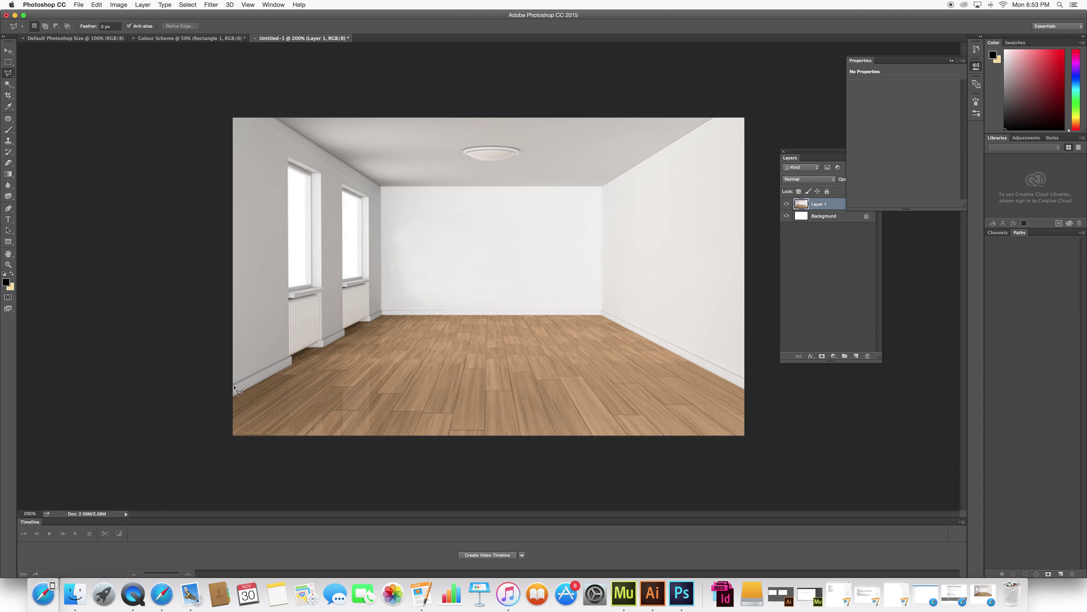
left_click(231, 400)
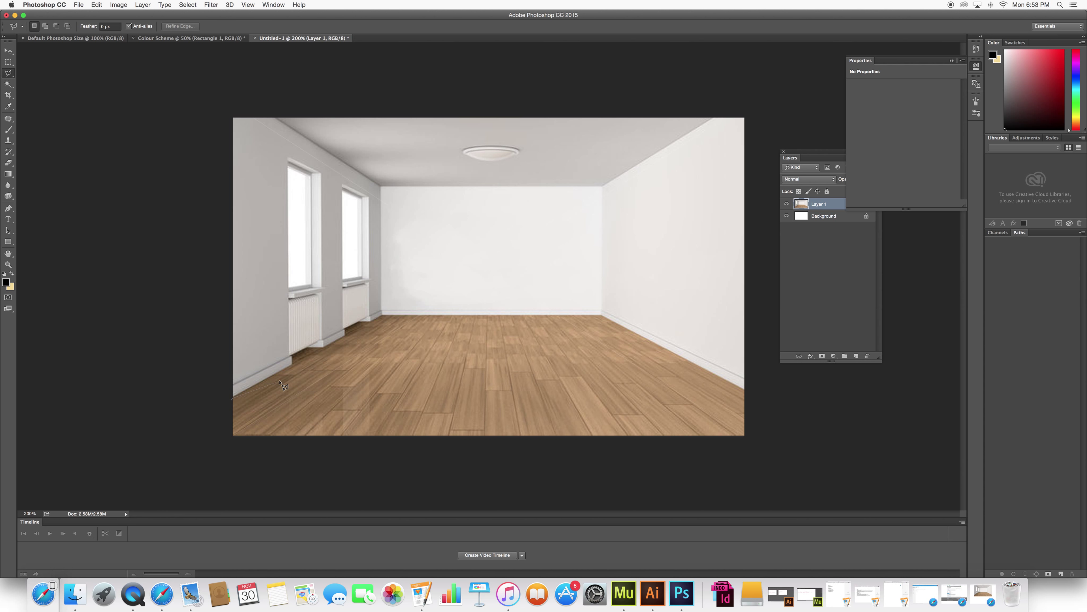
left_click(289, 355)
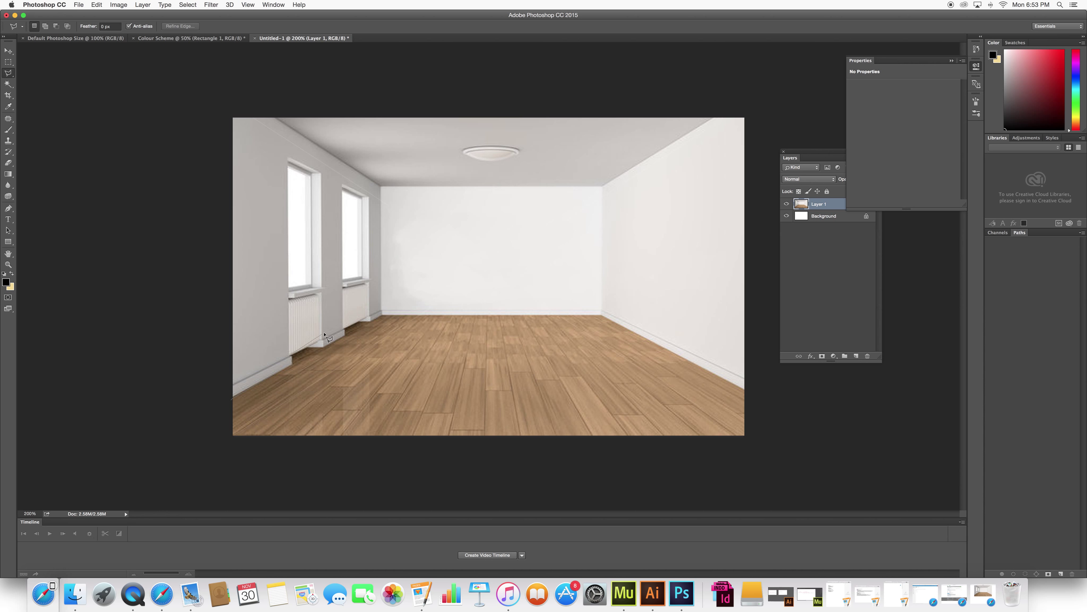
left_click(317, 347)
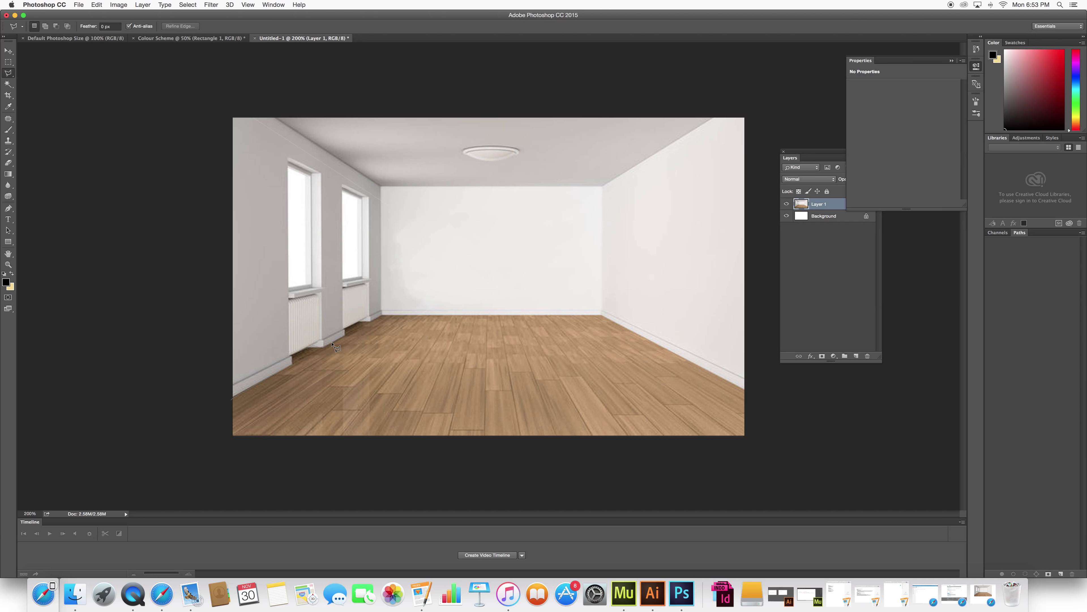
left_click(345, 330)
left_click(358, 321)
left_click(361, 322)
left_click(369, 322)
Continue the outline along the back baseboard and below the canvas edge, closing it to select the floor
left_click(381, 317)
left_click(602, 315)
left_click(754, 393)
left_click(772, 436)
left_click(423, 494)
left_click(160, 448)
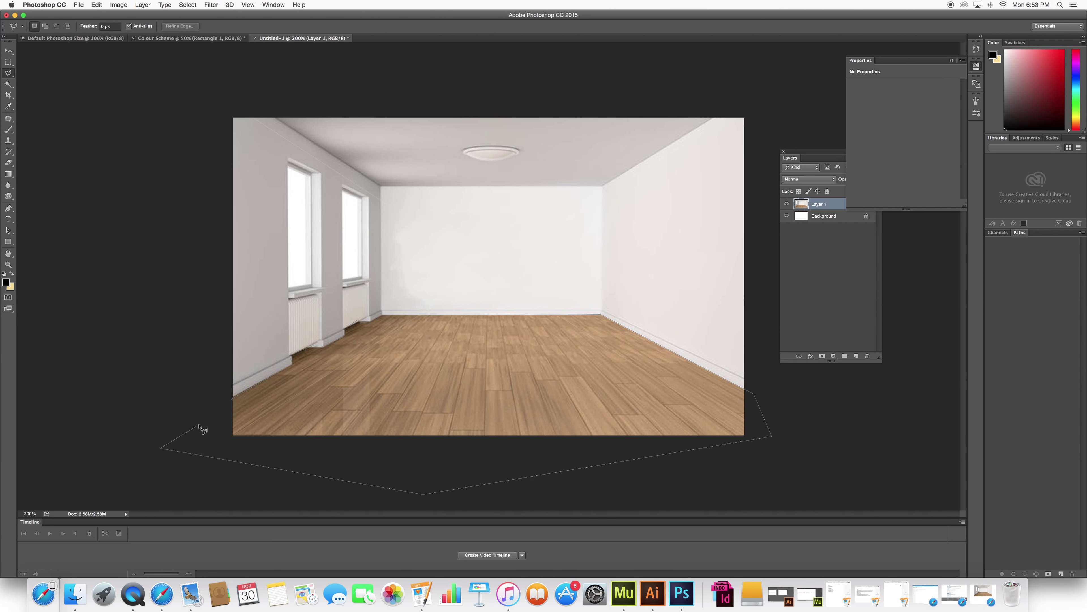
left_click(233, 400)
Copy the floor onto a new Layer 2, check it by toggling layer visibility, then bring up Hue/Saturation
key("super+c")
key("super+v")
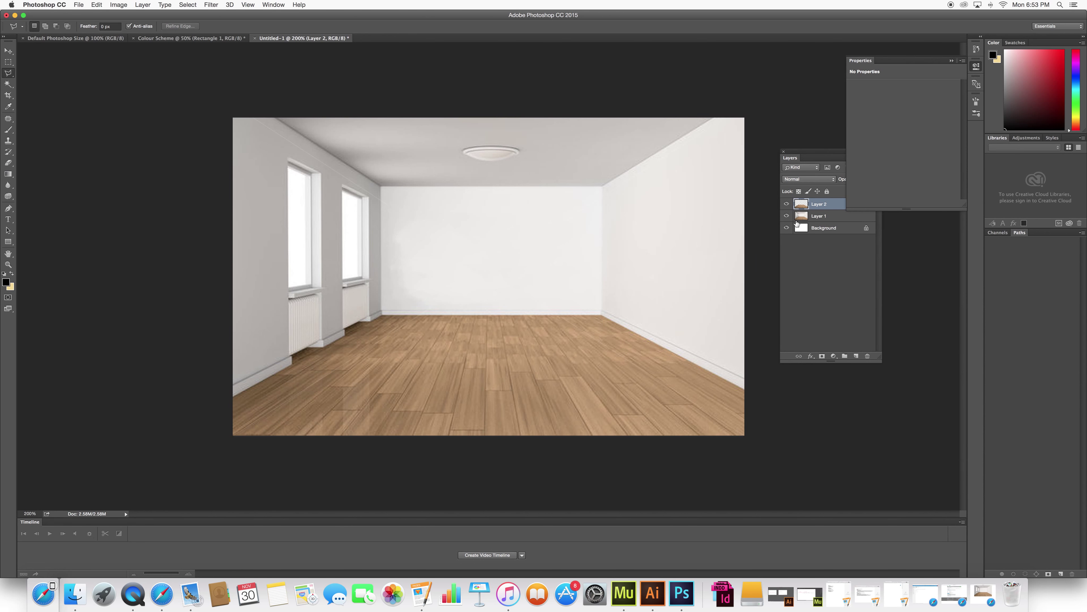
left_click(787, 205)
left_click(787, 205)
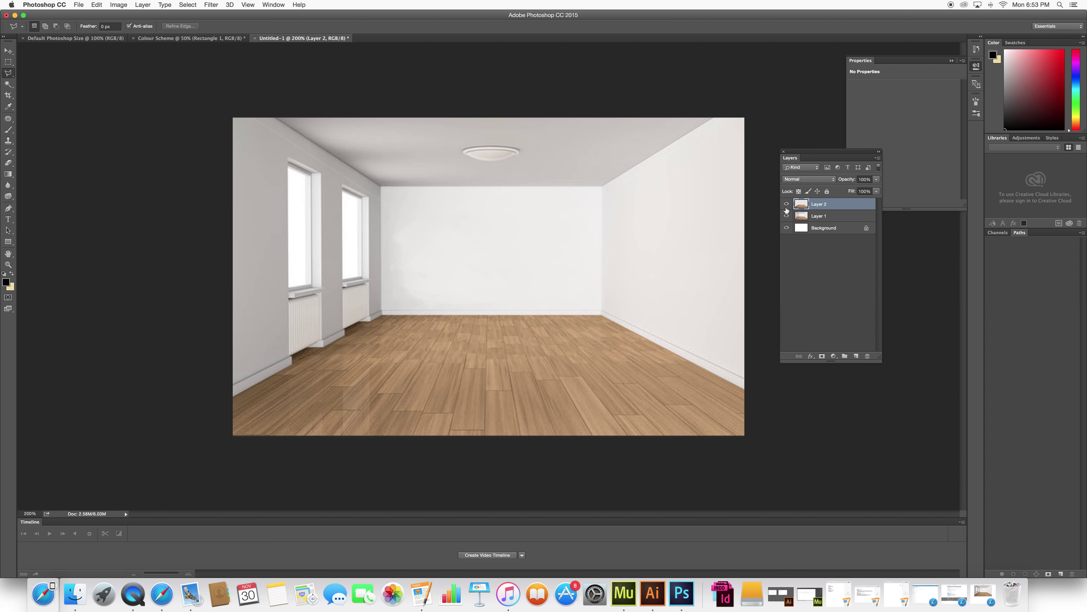
left_click(787, 216)
left_click(787, 217)
left_click(787, 217)
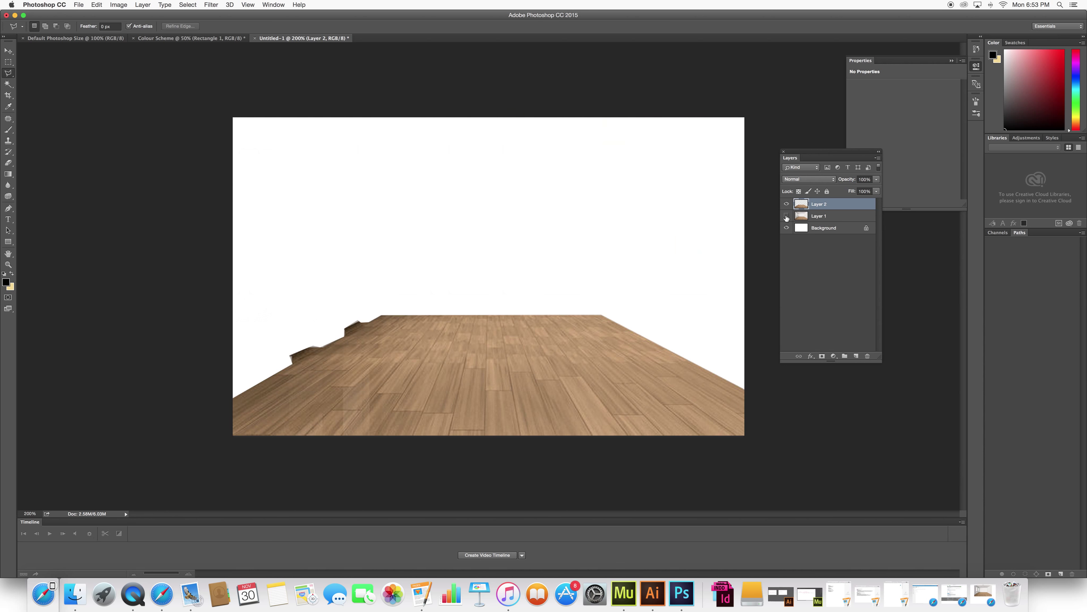
left_click(787, 216)
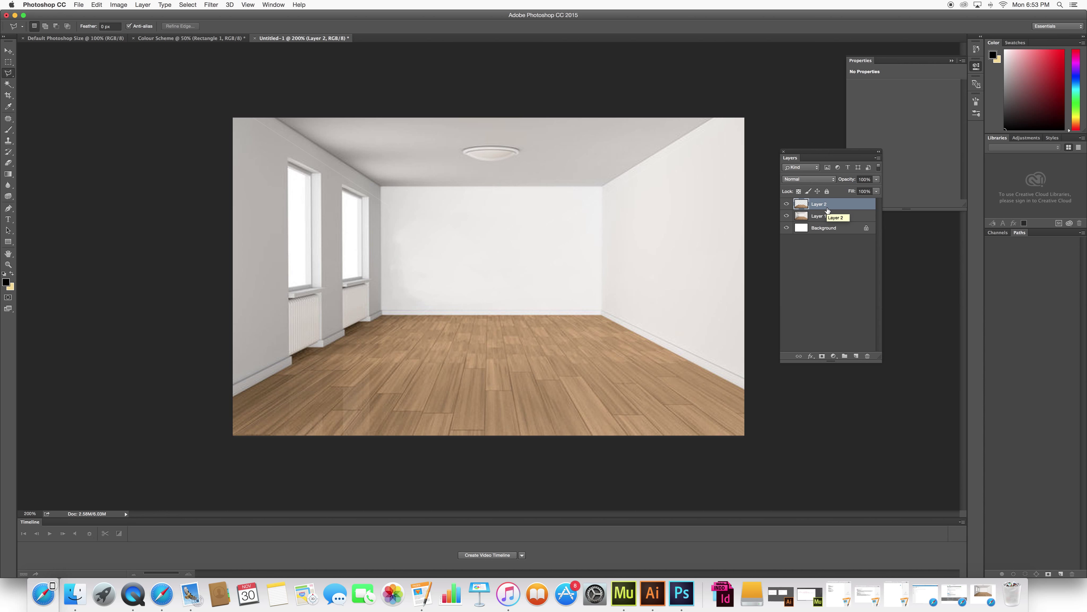
key("super+u")
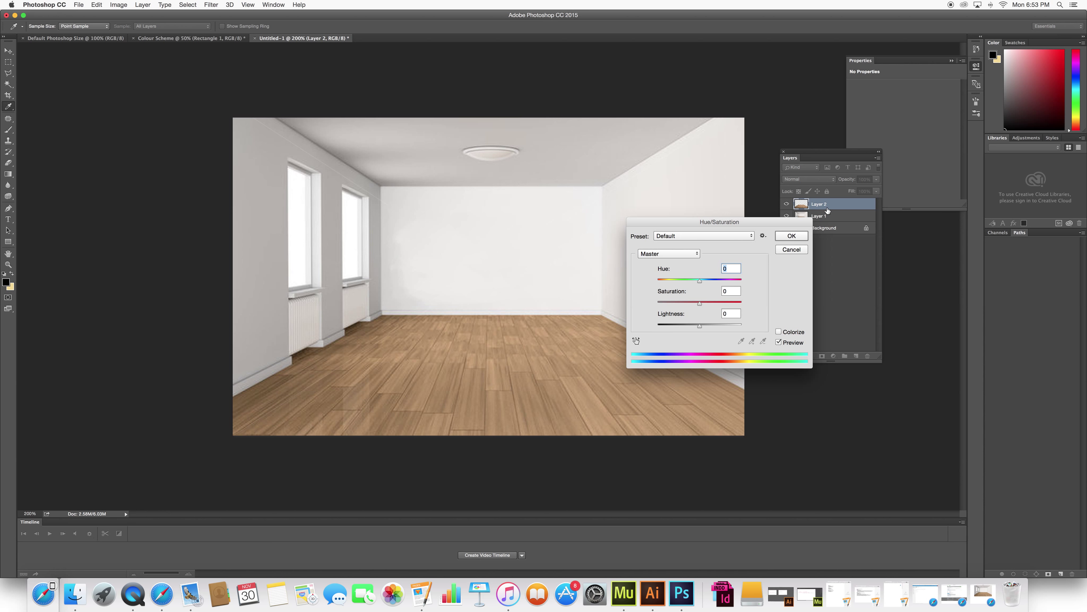
Turn on Colorize for the floor layer and keep Lightness at 0
left_click_drag(757, 225, 550, 112)
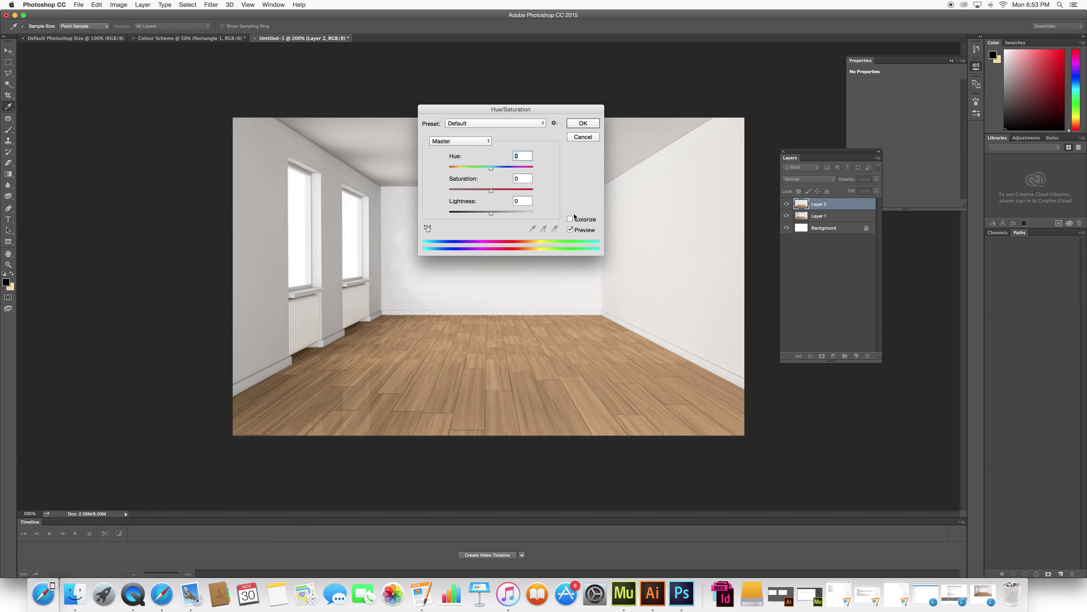
left_click(570, 219)
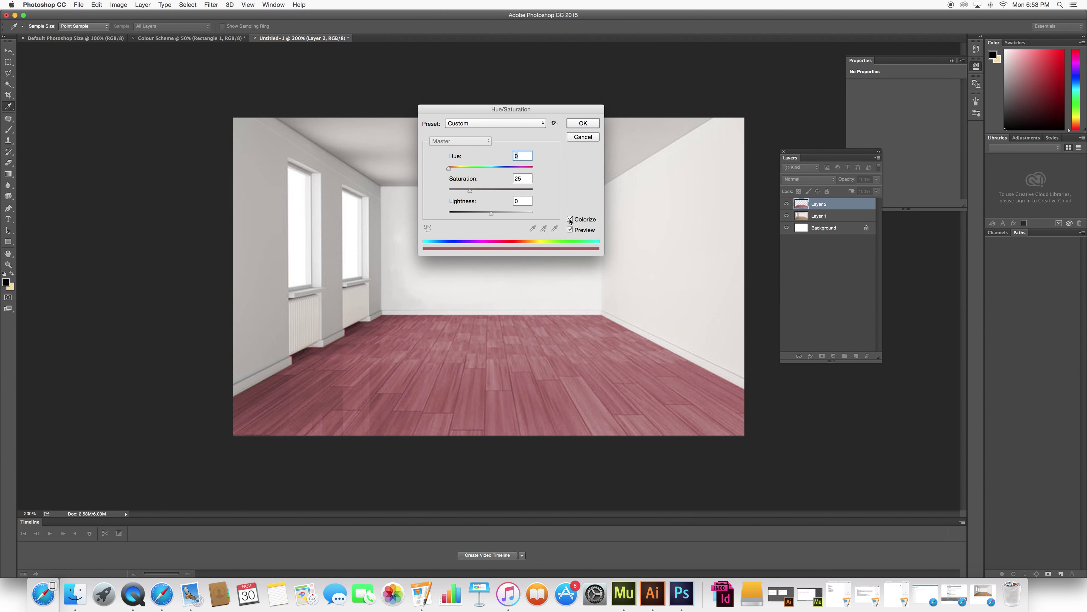
left_click(570, 219)
left_click(570, 220)
left_click_drag(448, 170, 495, 215)
key("BackSpace")
key("BackSpace")
type("0")
key("Tab")
Set the floor tint to Hue 18 and Saturation 19 and apply it
left_click_drag(506, 169, 466, 190)
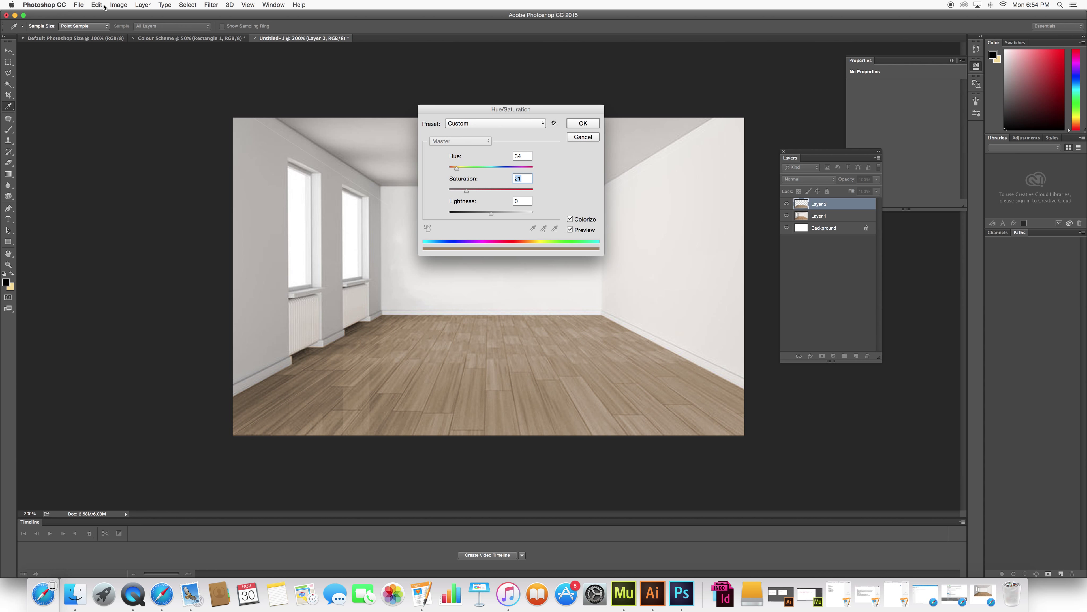
left_click(167, 41)
left_click_drag(467, 192, 465, 193)
left_click(457, 170)
left_click_drag(467, 191, 456, 169)
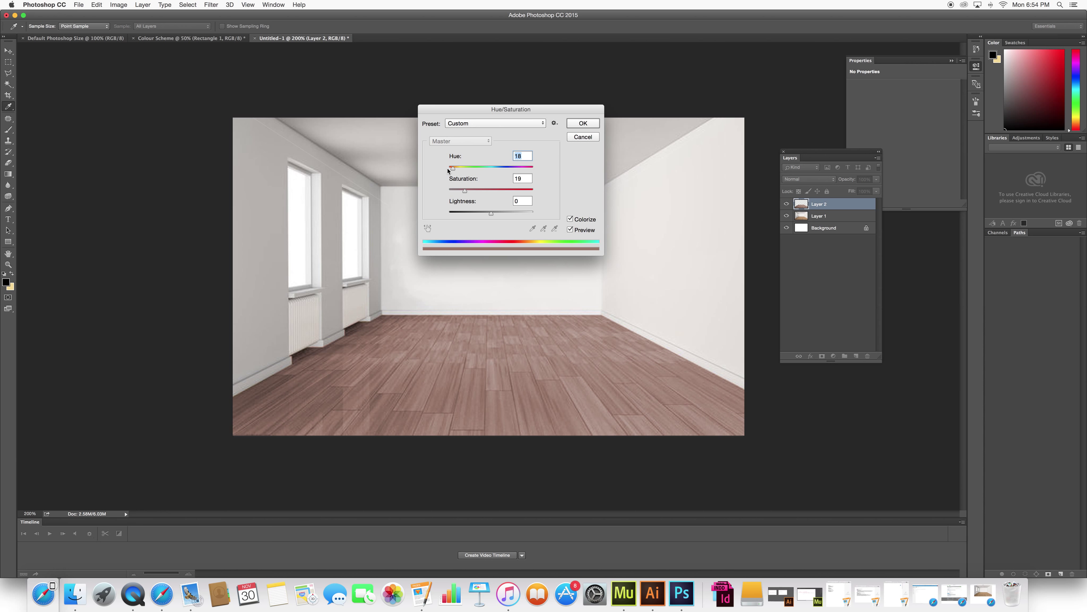
left_click(582, 124)
Compare the tinted floor with the original, then zoom in on the left radiators and baseboard
key("l")
left_click(787, 204)
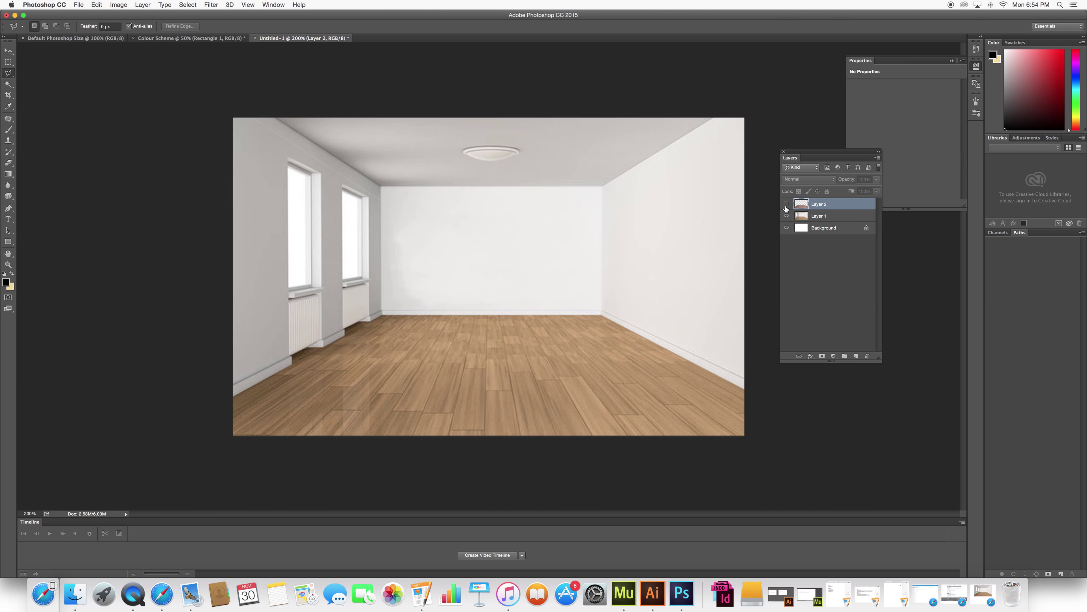
left_click(786, 205)
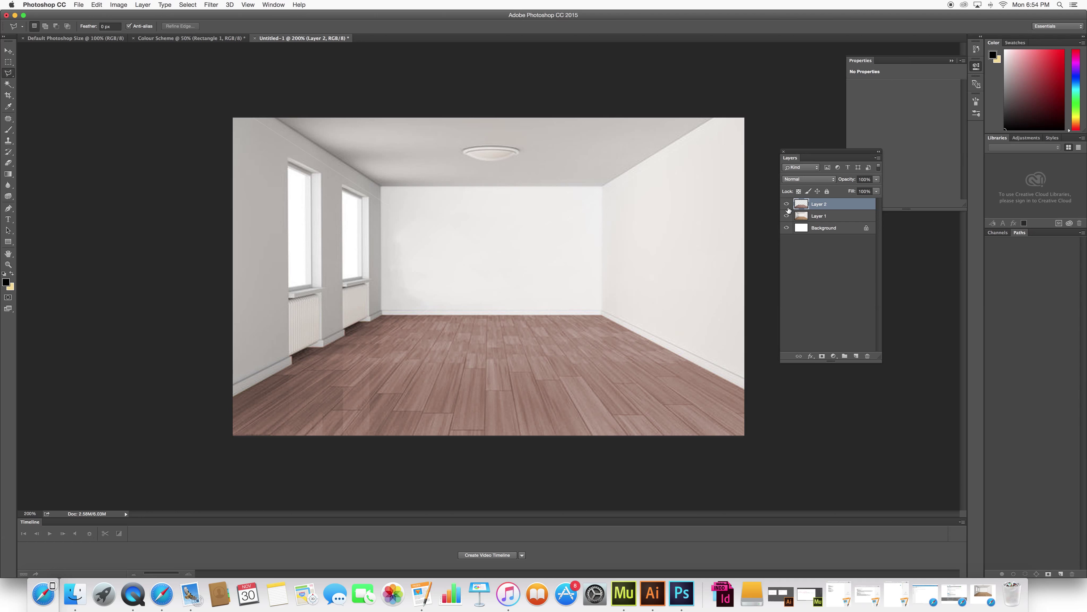
left_click(8, 265)
left_click_drag(259, 349, 266, 350)
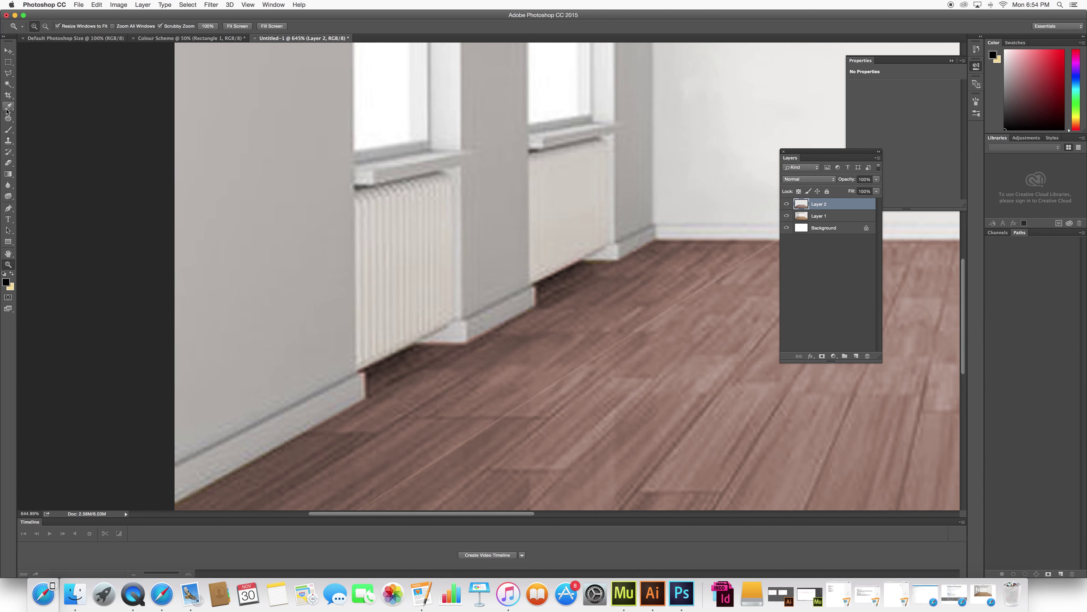
Set up the Eraser with a 25 px hard round brush, then zoom back out to the whole room
left_click(8, 163)
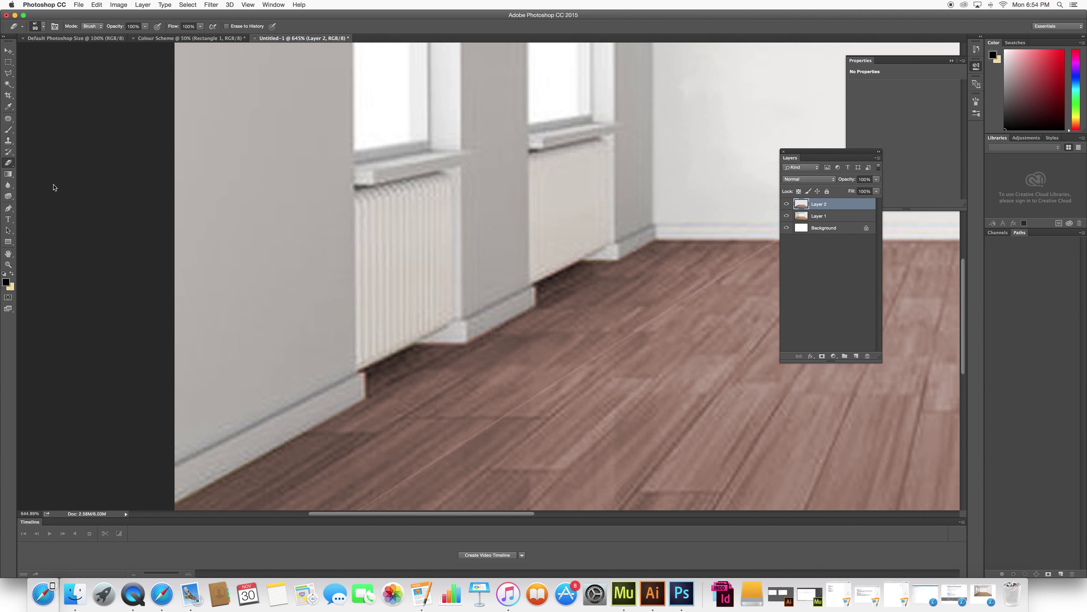
left_click(44, 26)
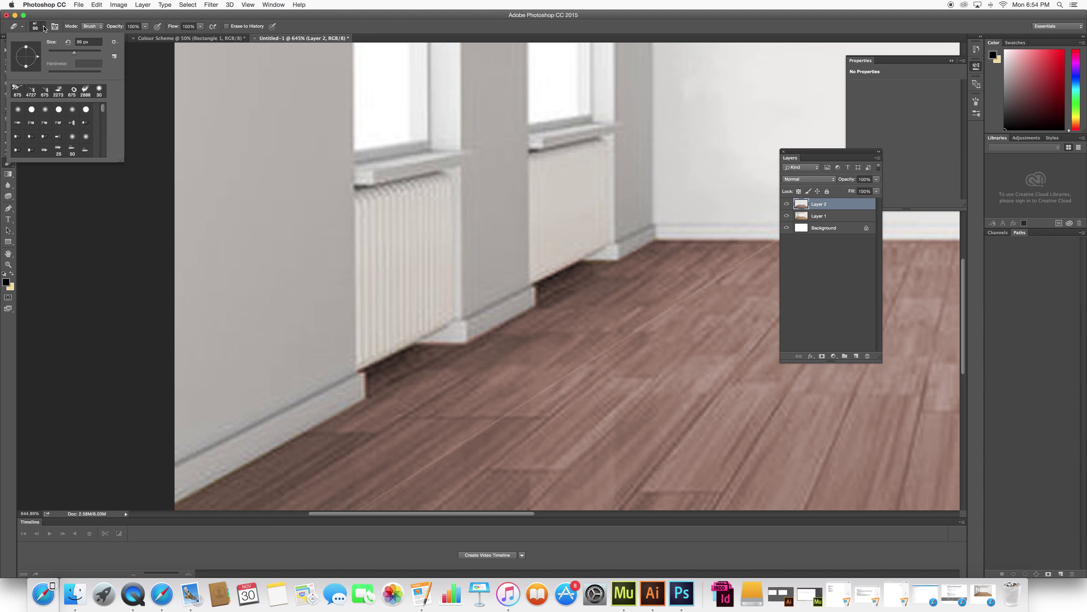
left_click(31, 110)
left_click(345, 387)
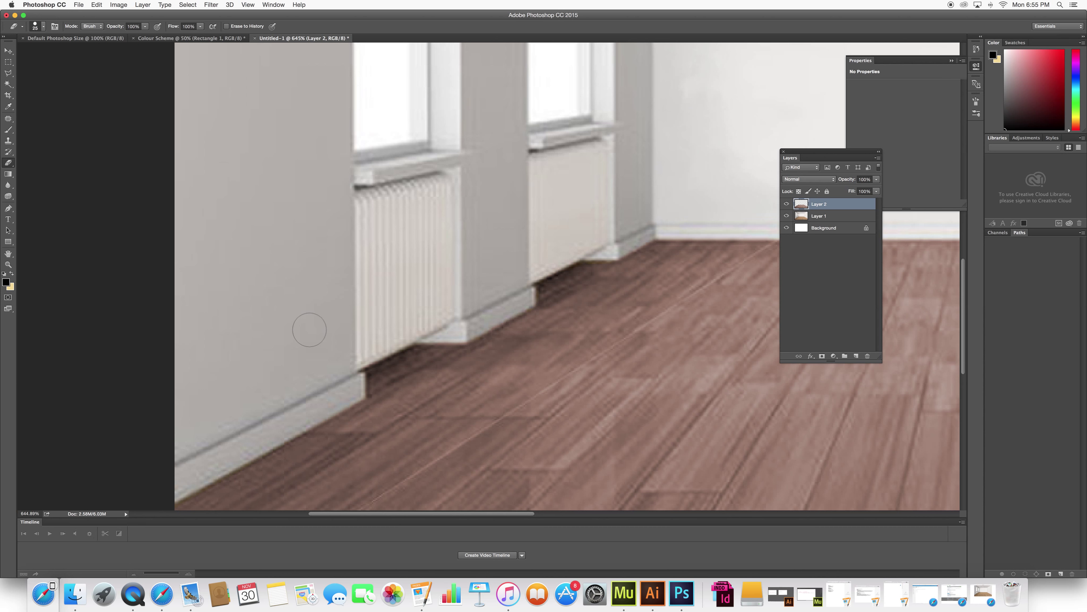
key("super+minus")
key("super+minus")
key("super+minus")
key("super+minus")
key("super+minus")
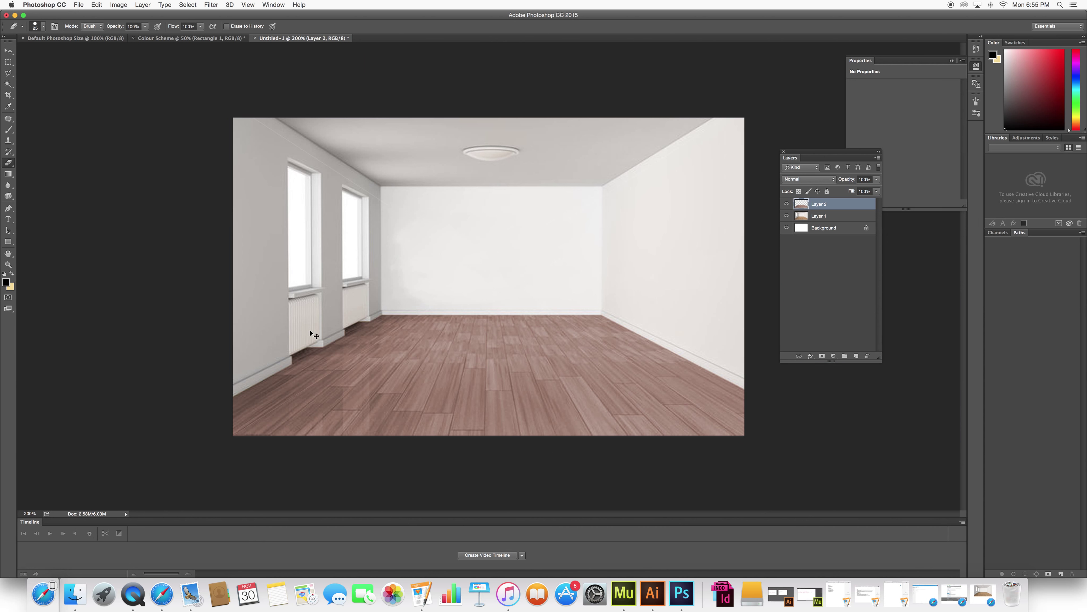
Place the chair image from the Desktop with File > Place Embedded and commit it
left_click(80, 5)
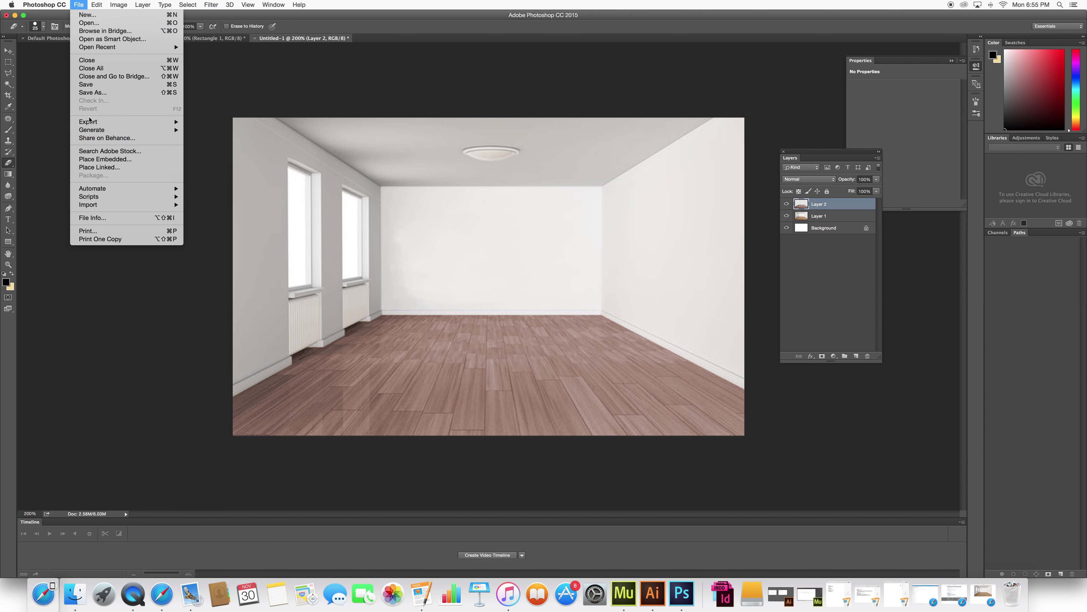
left_click(109, 160)
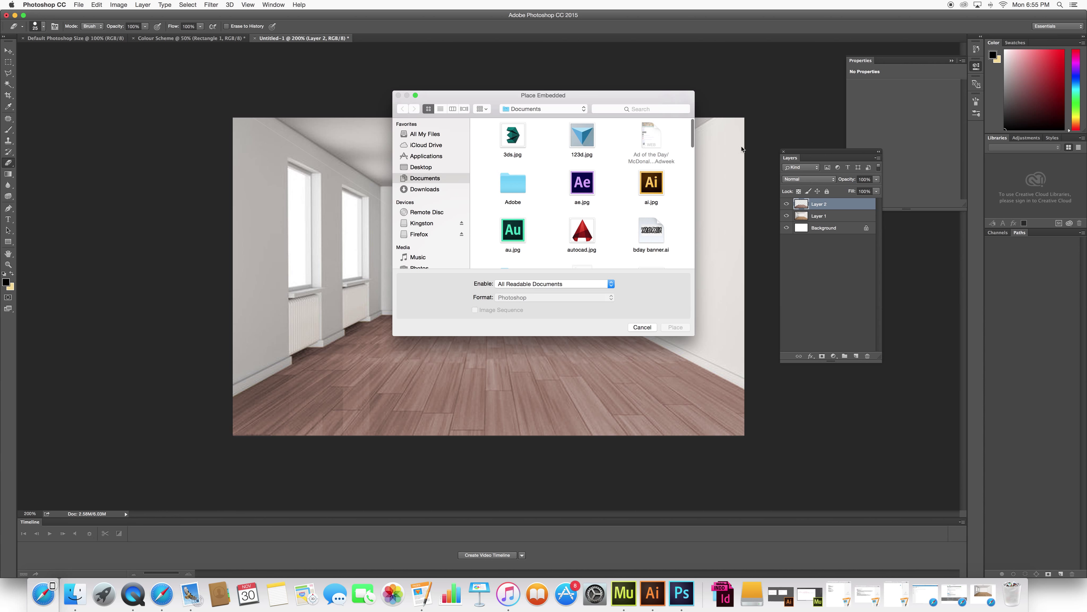
left_click(420, 168)
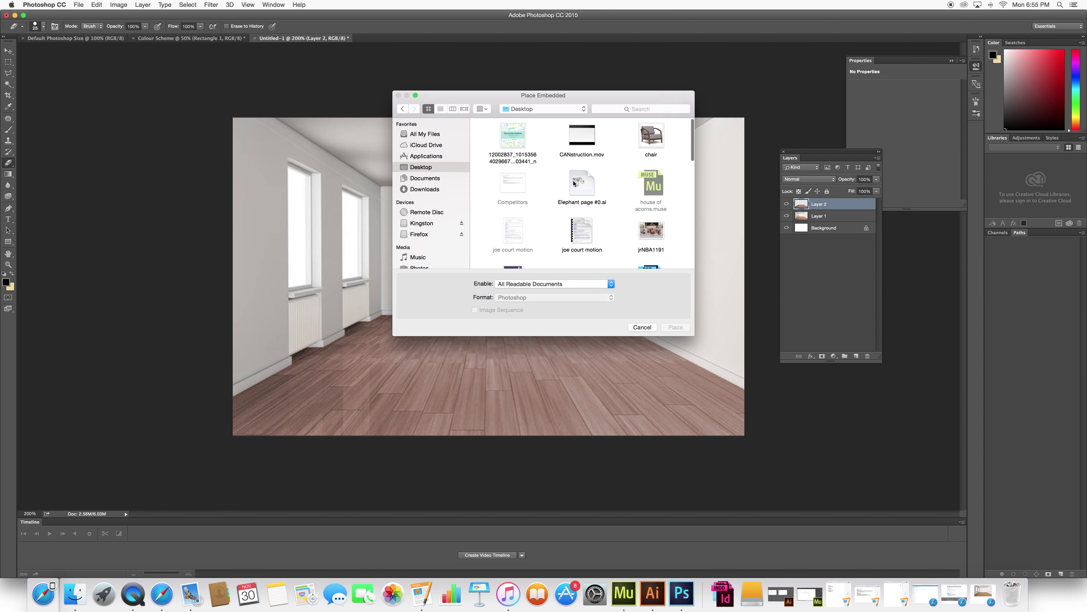
left_click(653, 141)
left_click(673, 330)
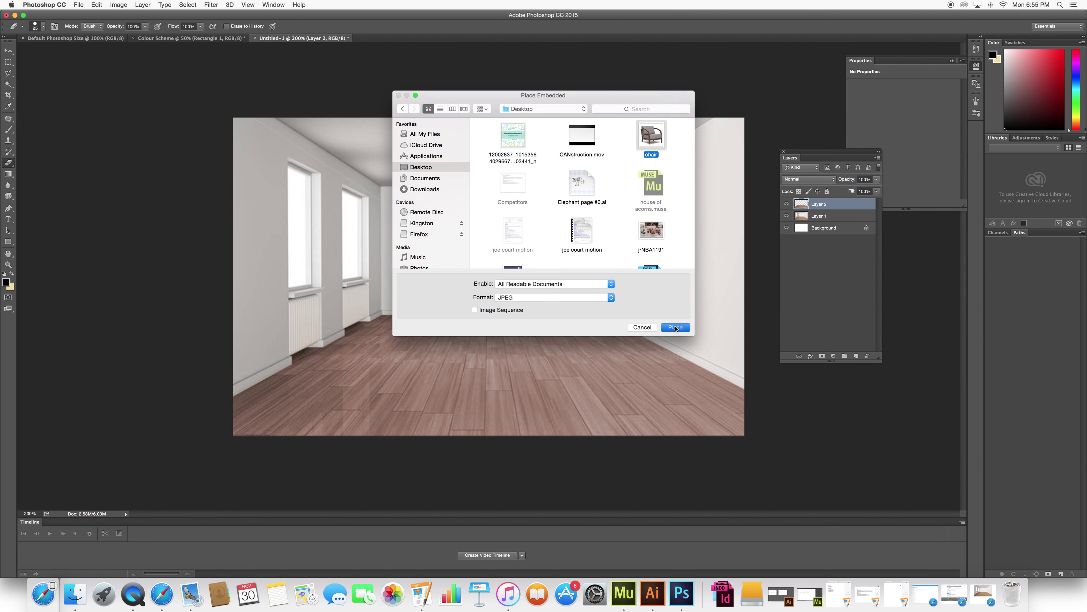
key("e")
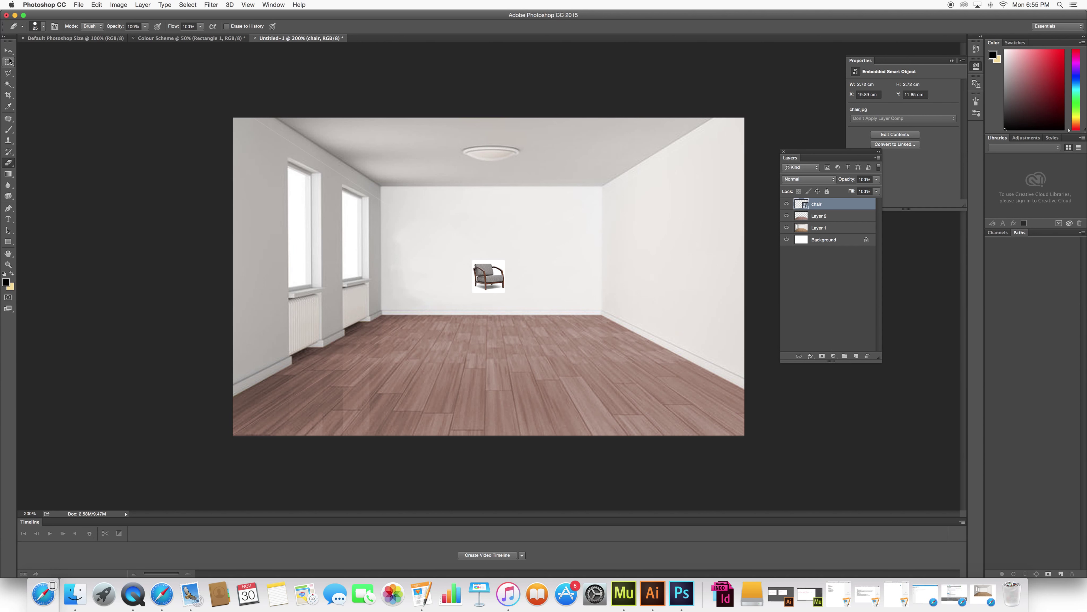
Free Transform the chair to about 7.94 cm, set it on the floor near the left wall, then zoom in
key("super+t")
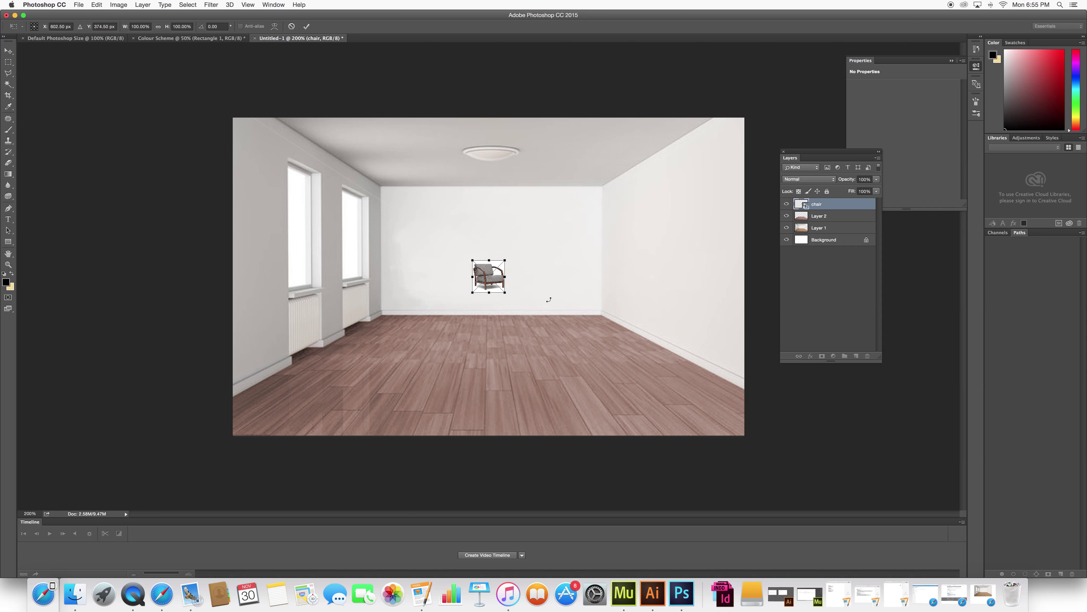
left_click_drag(505, 292, 608, 395)
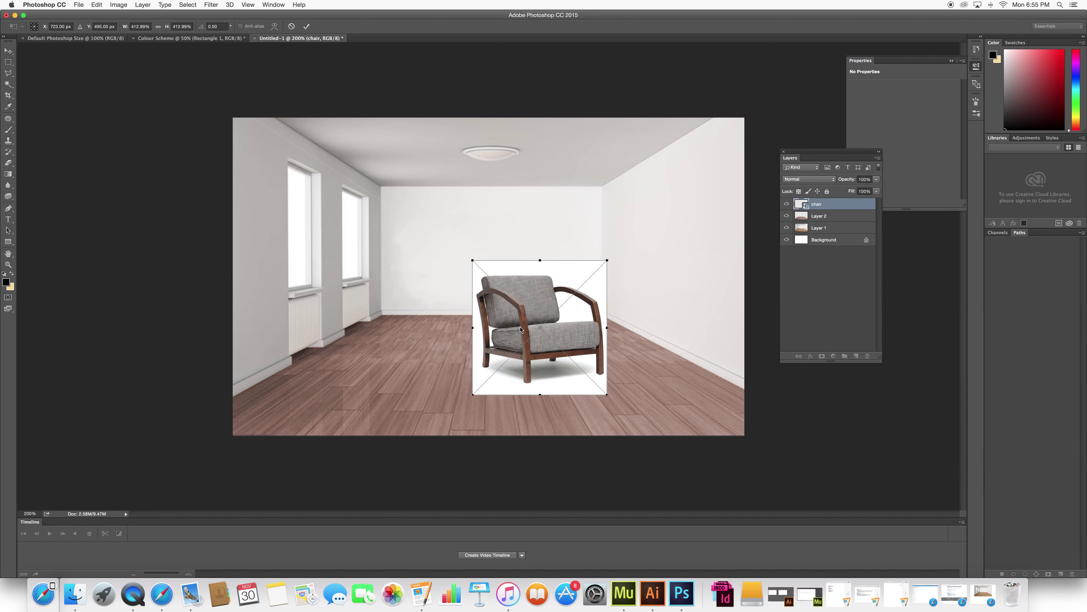
left_click_drag(521, 334, 403, 292)
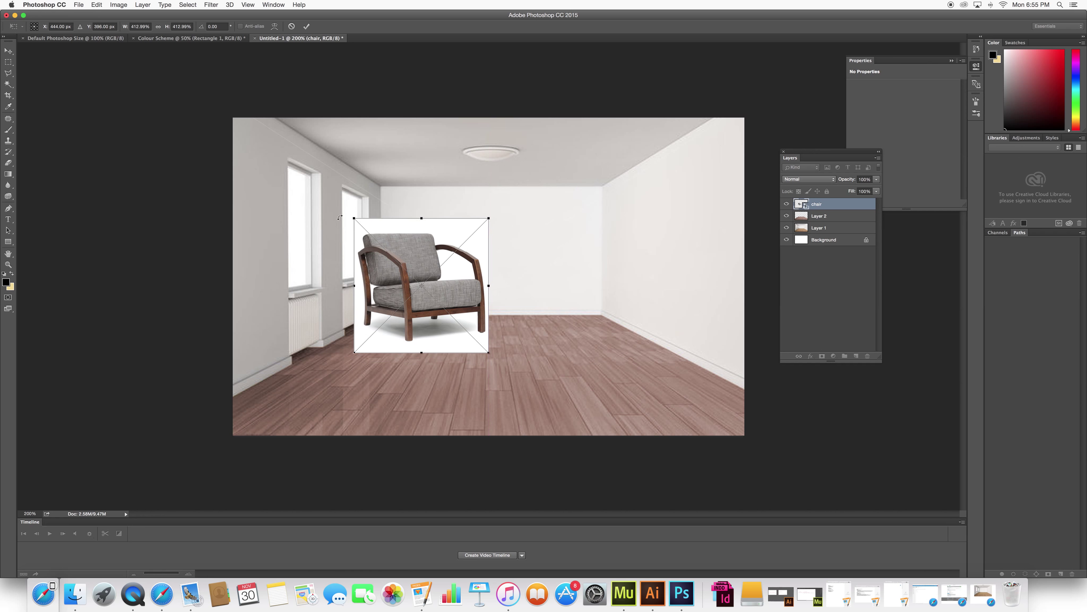
mouse_move(353, 217)
left_mouse_down()
mouse_move(410, 256)
mouse_move(382, 250)
mouse_move(388, 257)
left_mouse_up()
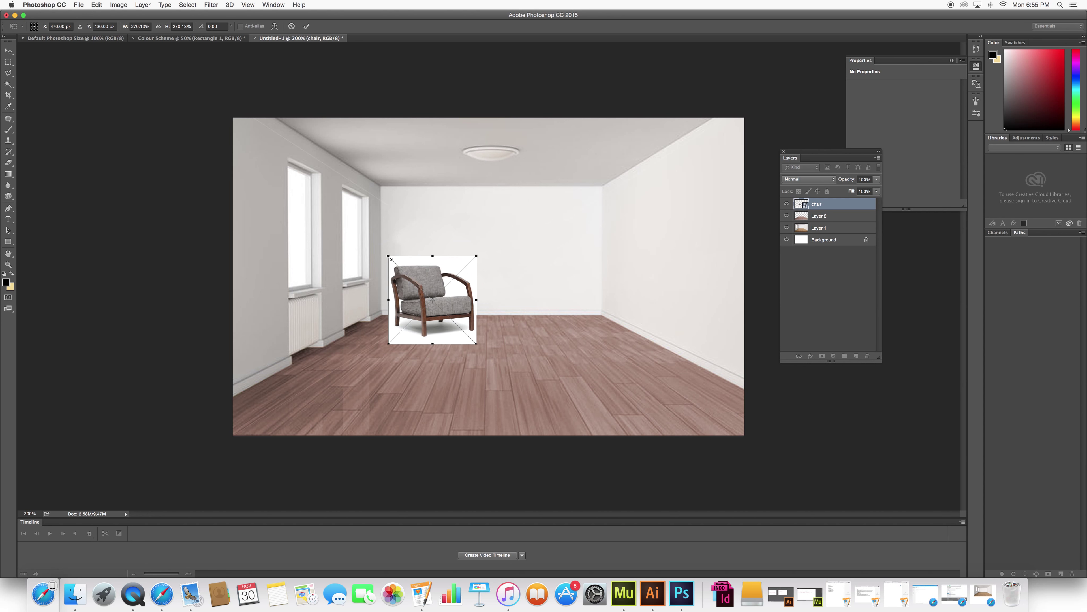
key("Return")
key("e")
key("super+equal")
key("super+equal")
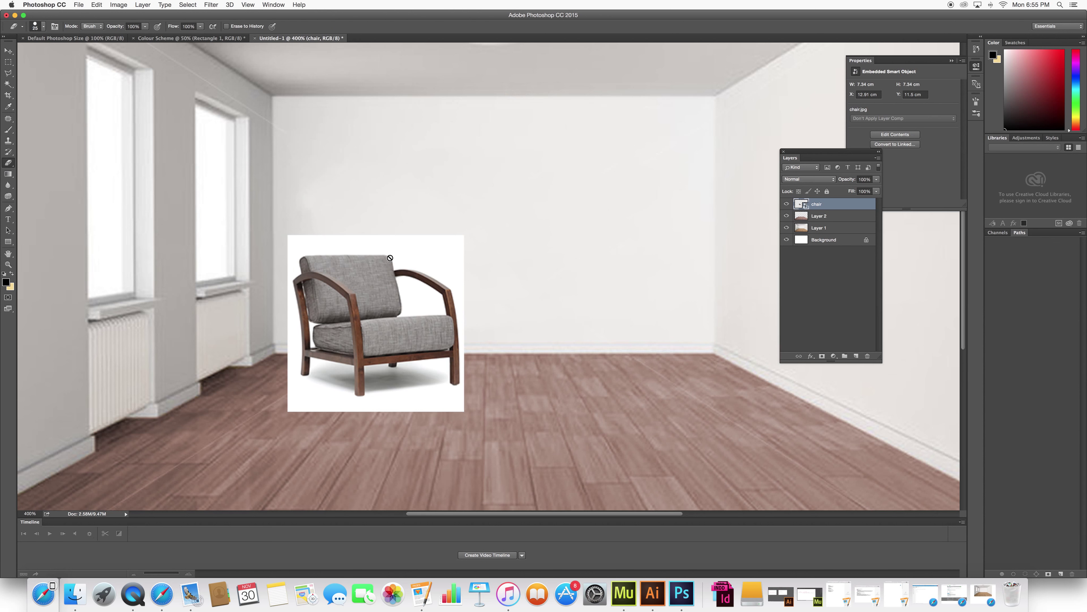
left_click(8, 84)
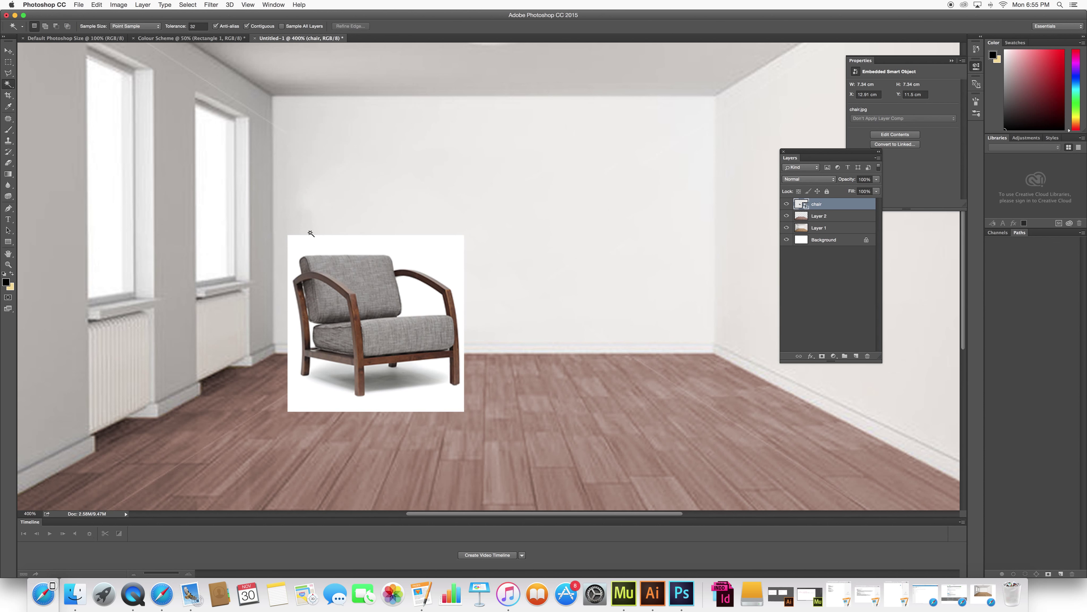
Rasterize the chair layer and delete the white background picked with the Magic Wand
left_click(308, 248)
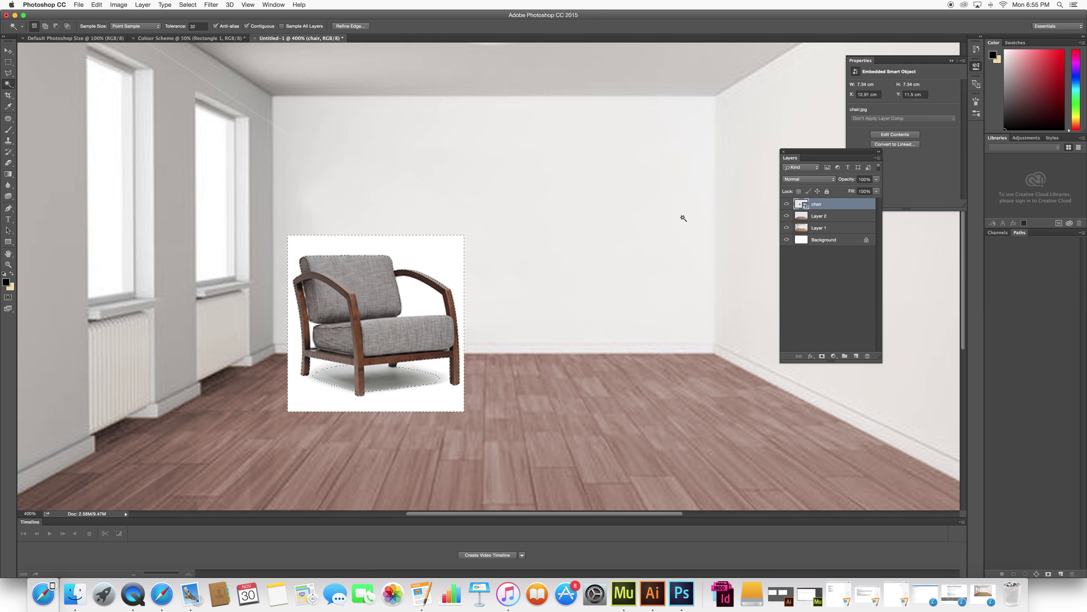
key("BackSpace")
left_click(605, 189)
right_click(820, 205)
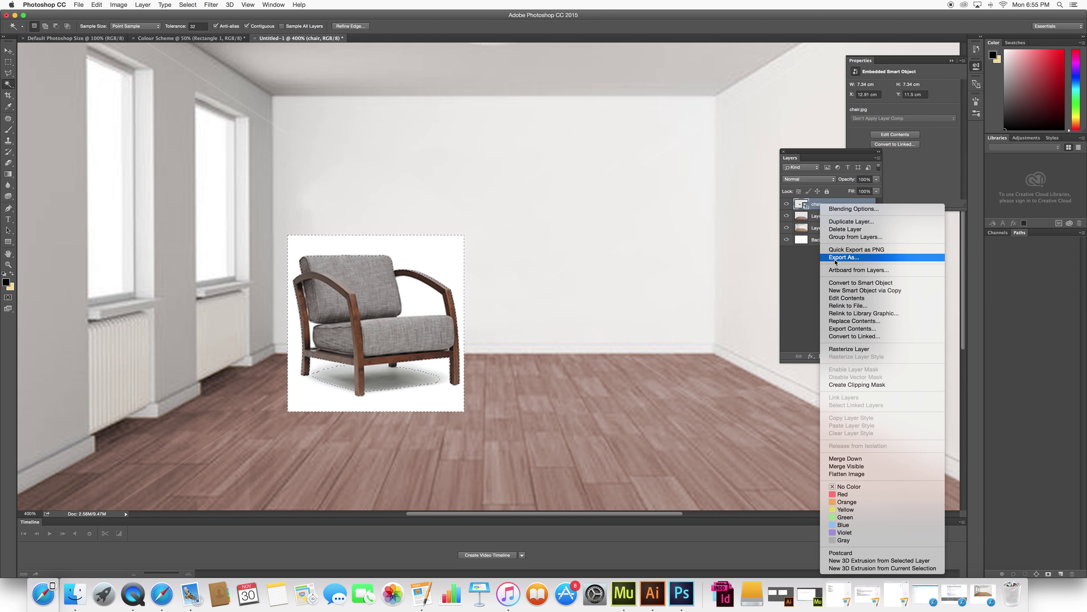
left_click(852, 349)
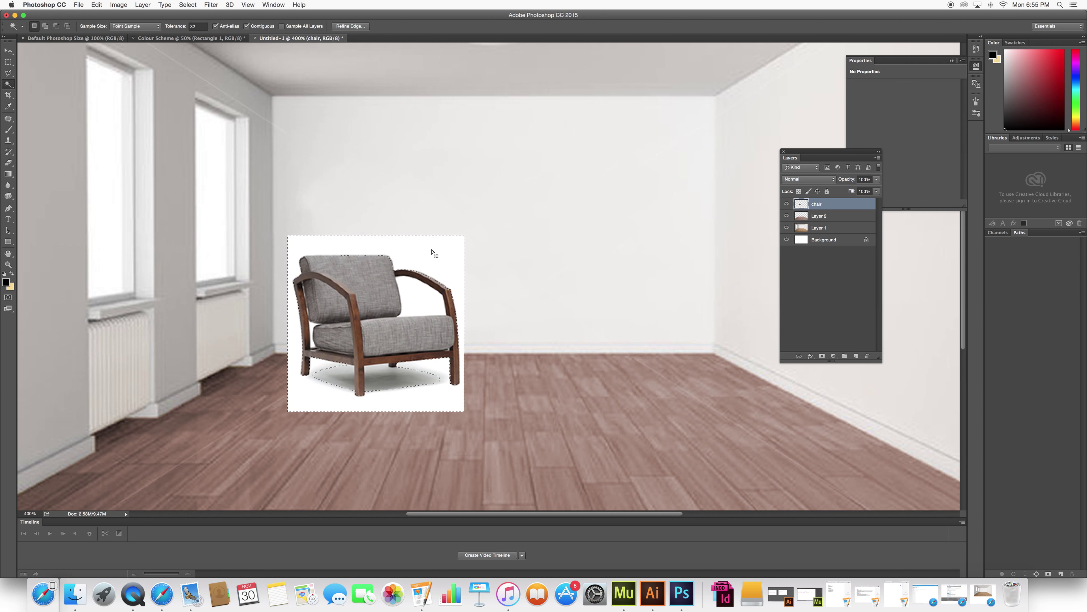
key("BackSpace")
Delete the white gaps and shadow patches around the chair's back and legs, then deselect
left_click(418, 293)
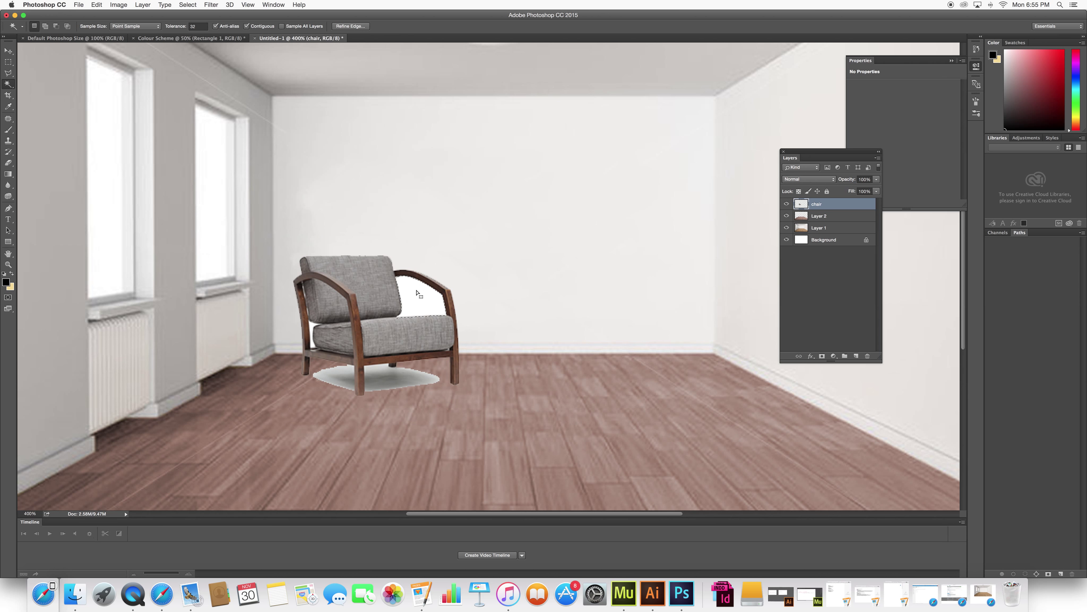
key("BackSpace")
left_click(388, 378)
key("BackSpace")
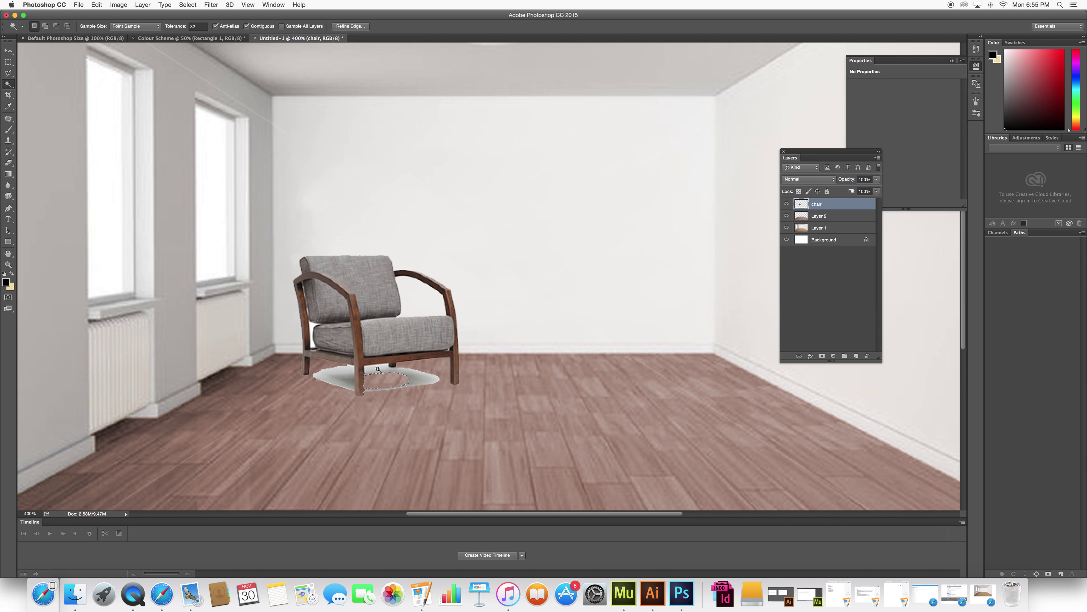
left_click(426, 381, "shift")
key("BackSpace")
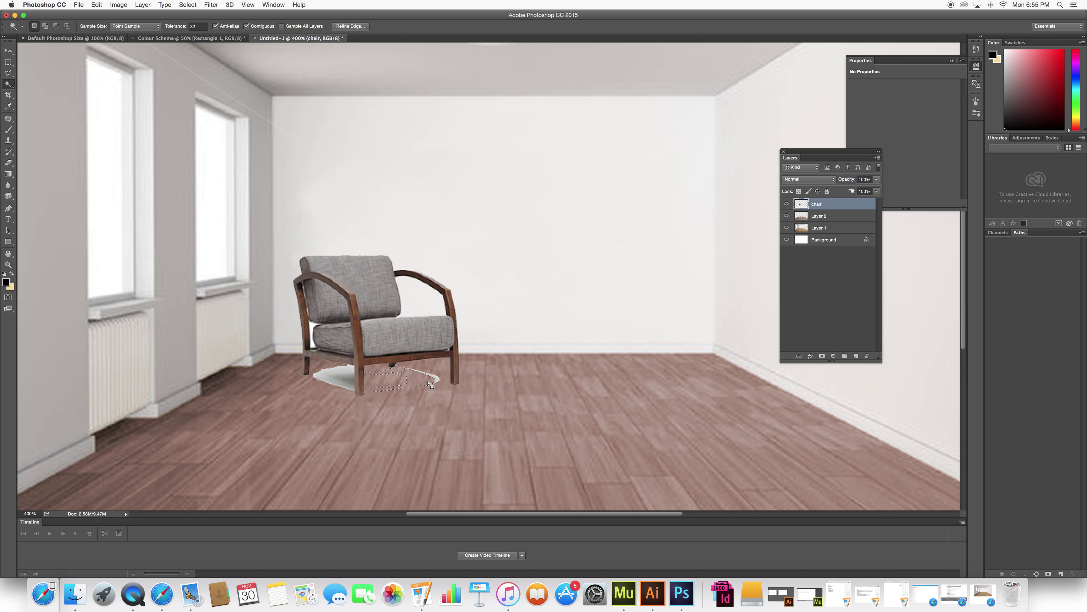
left_click(347, 379)
key("BackSpace")
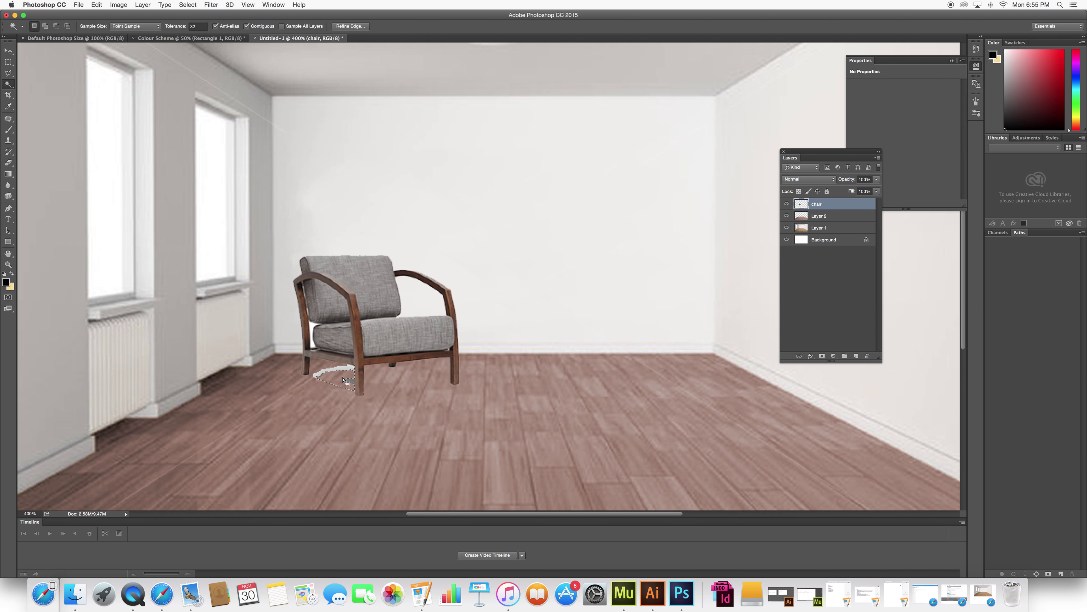
left_click(323, 374, "shift")
key("BackSpace")
key("super+d")
key("super+u")
left_click(570, 219)
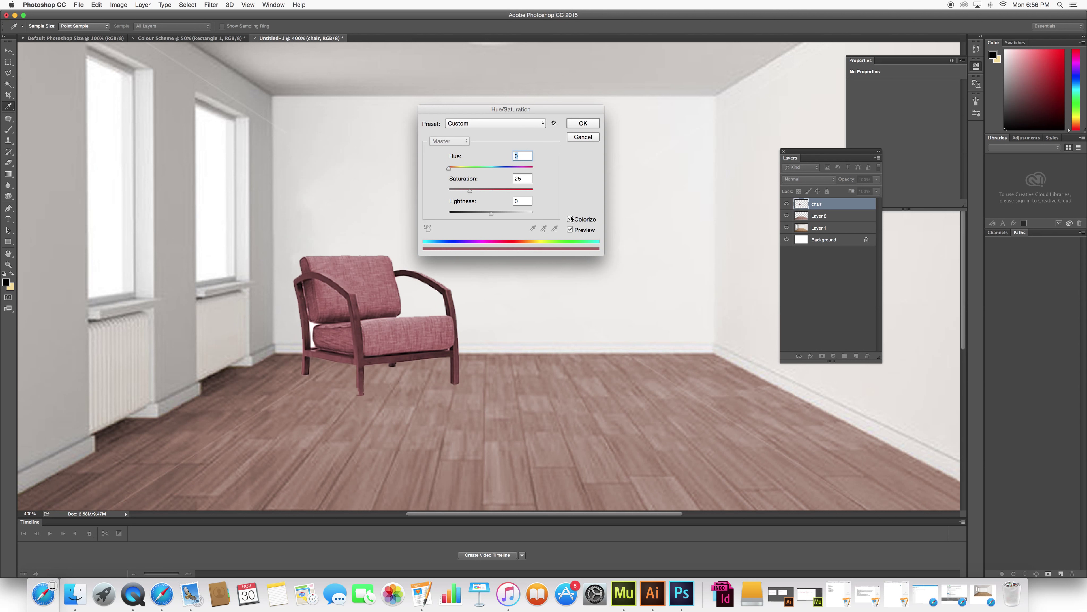
left_click(583, 137)
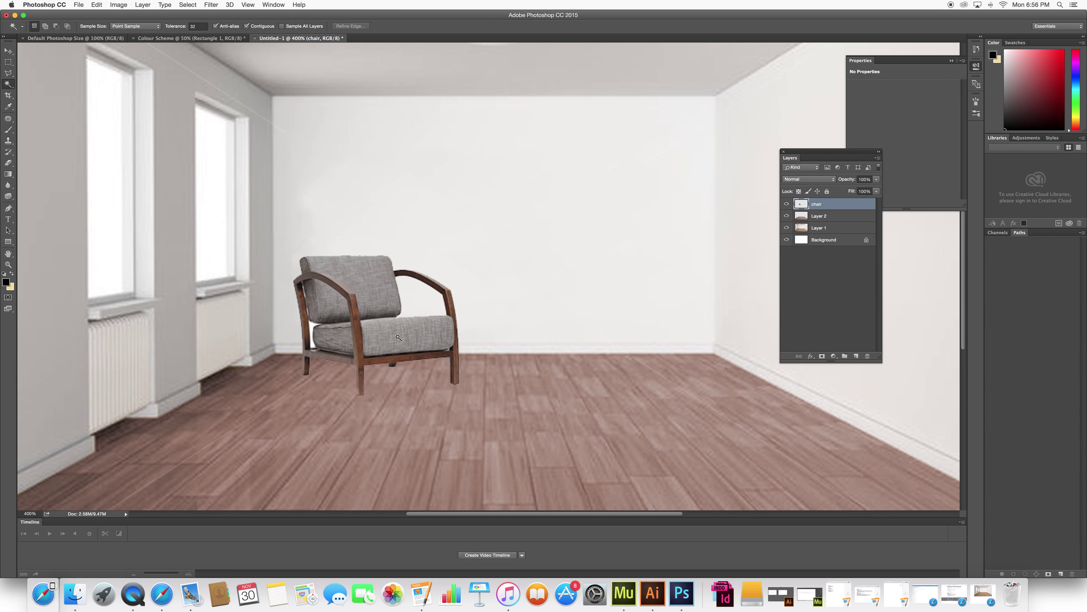
left_click(9, 73)
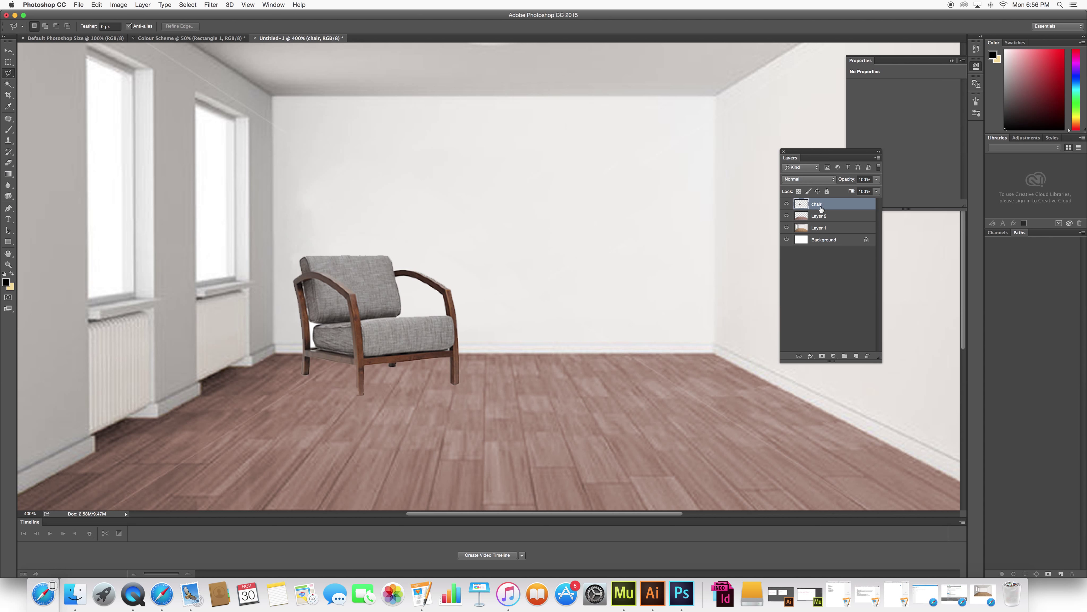
Duplicate the chair layer, then on the original start outlining the chair's left side
left_click_drag(823, 210, 856, 356)
left_click(822, 216)
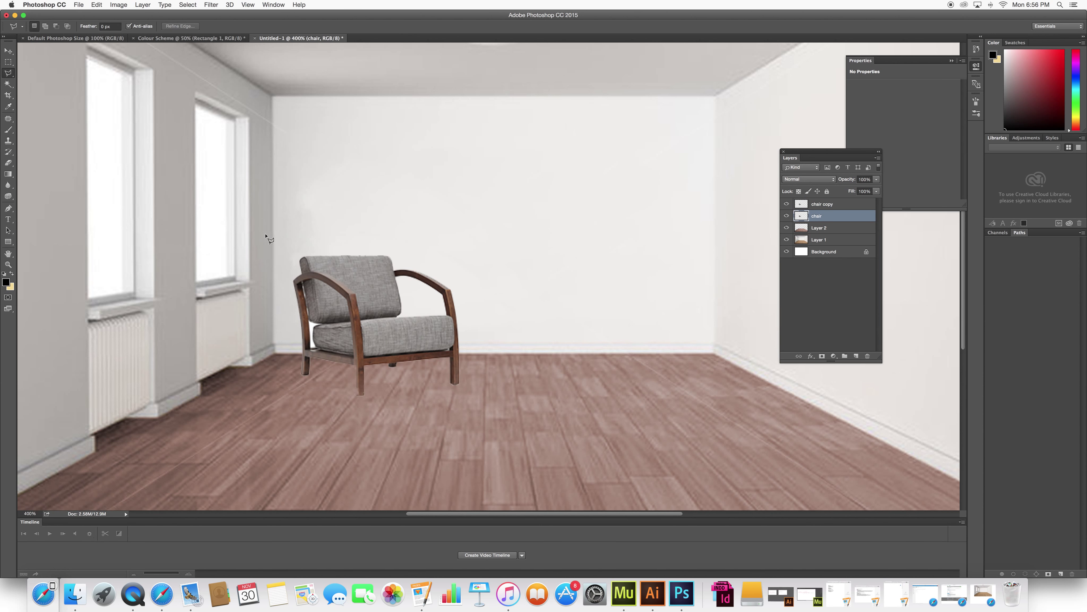
left_click(297, 256)
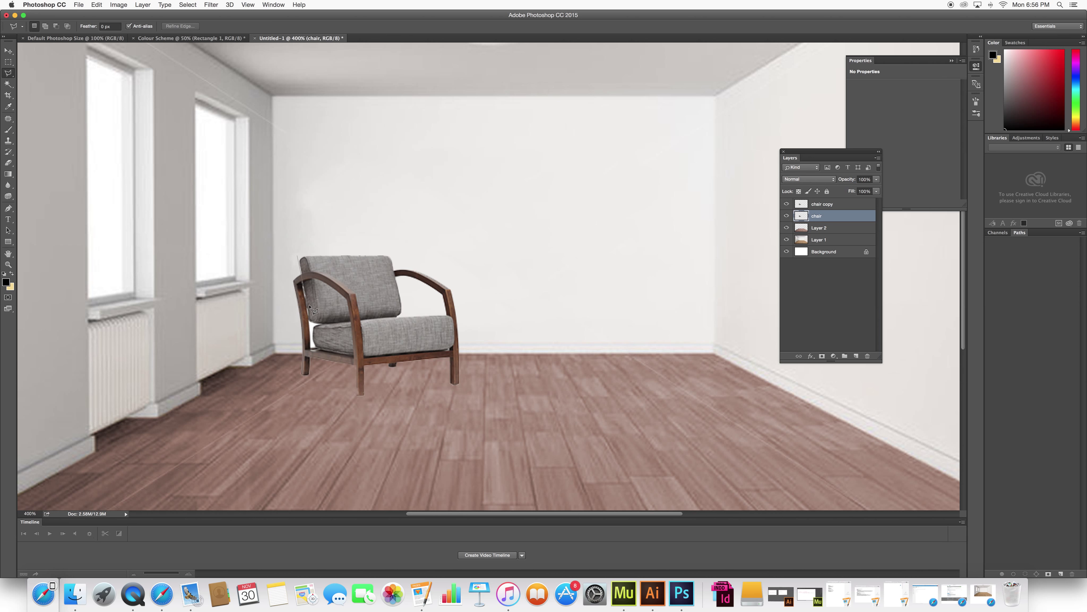
left_click(309, 322)
left_click(318, 349)
left_click(355, 359)
Finish the outline around the seat, armrest and chair back, closing it into a selection
left_click(452, 352)
left_click(458, 343)
left_click(454, 316)
left_click(404, 315)
left_click(387, 243)
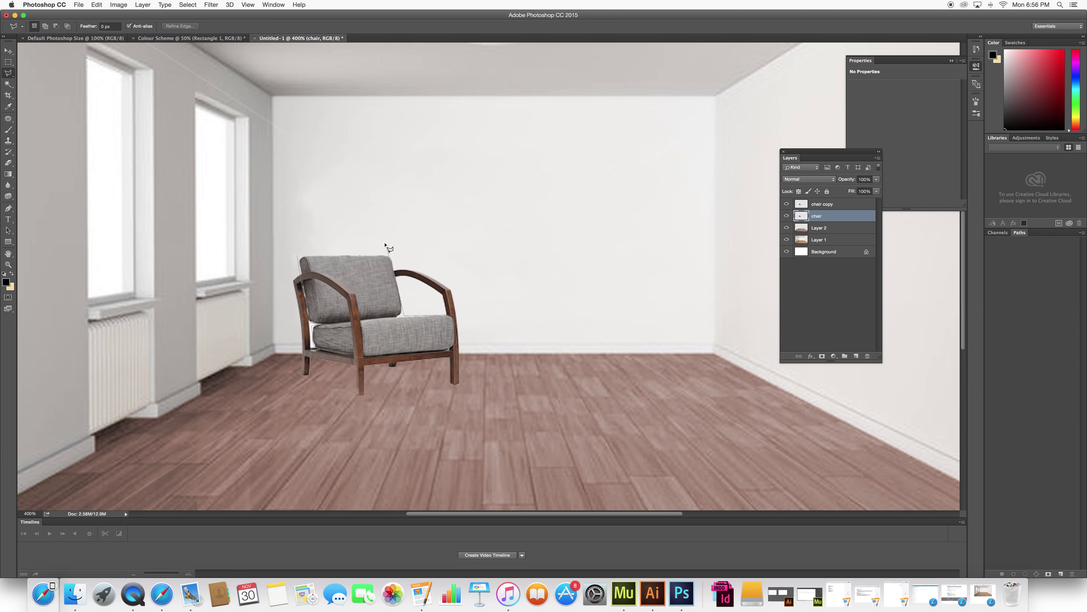
left_click(298, 256)
Try a teal Colorize tint on the selected chair area, then cancel it
key("super+u")
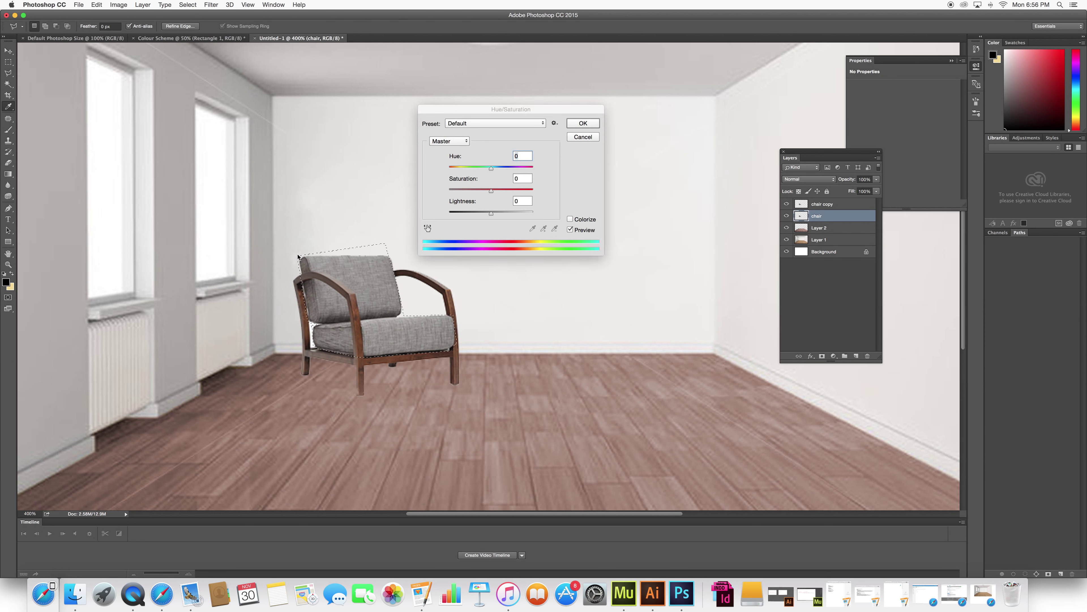
left_click(570, 220)
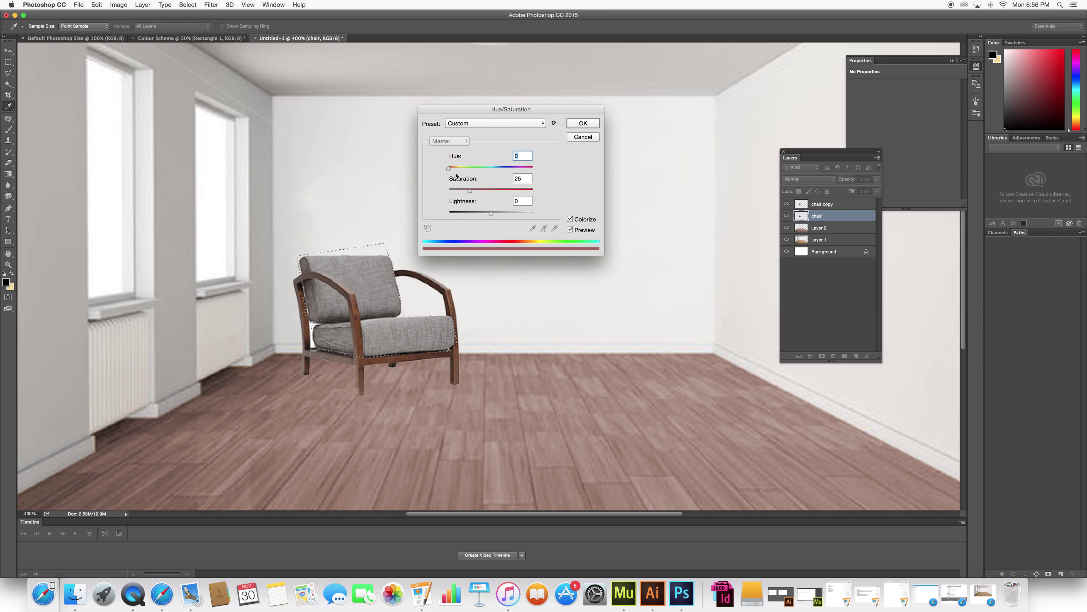
left_click_drag(449, 168, 489, 168)
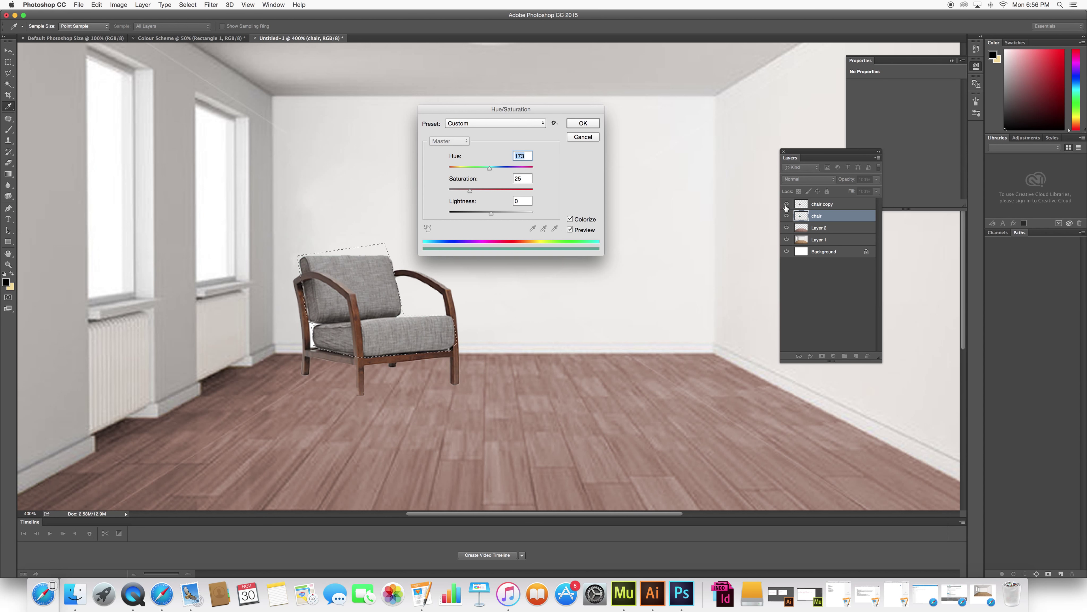
left_click(588, 138)
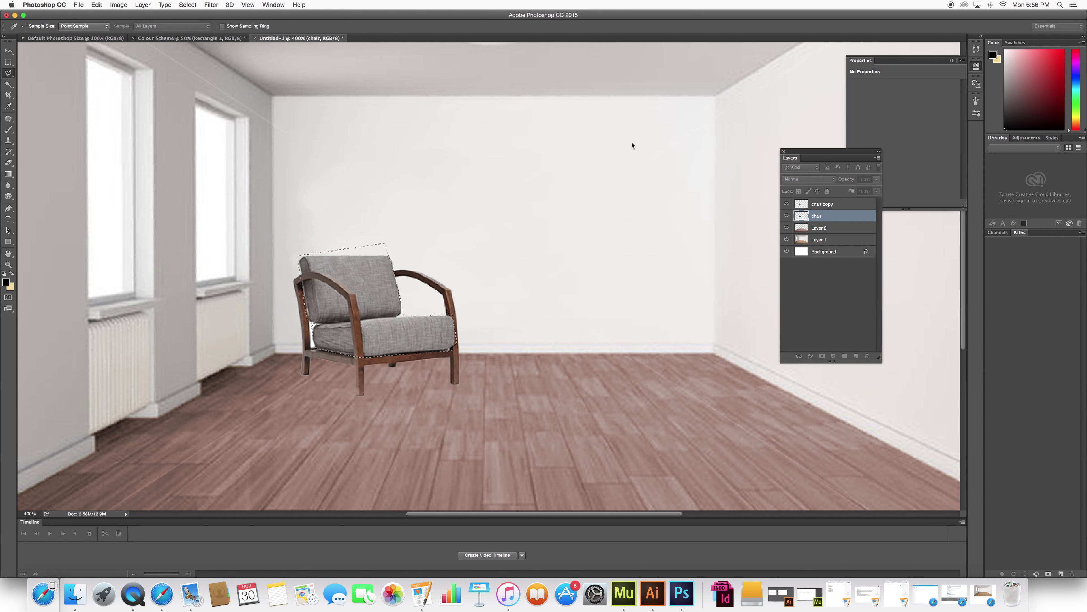
Hide the chair copy and colorize the chair fabric at Hue 227, Saturation 22, Lightness -3
key("l")
left_click(786, 204)
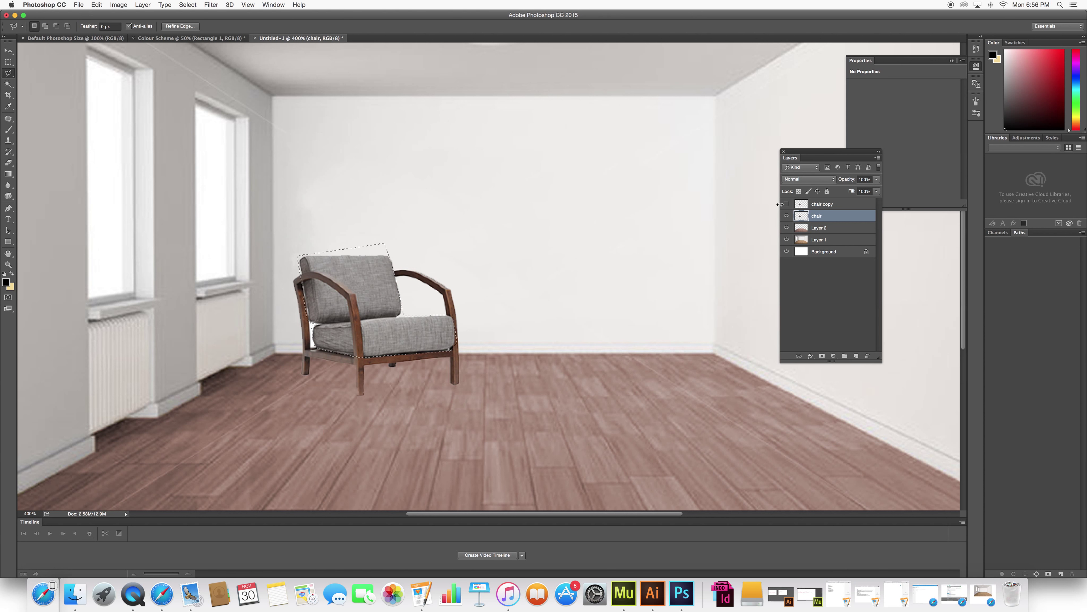
key("super+u")
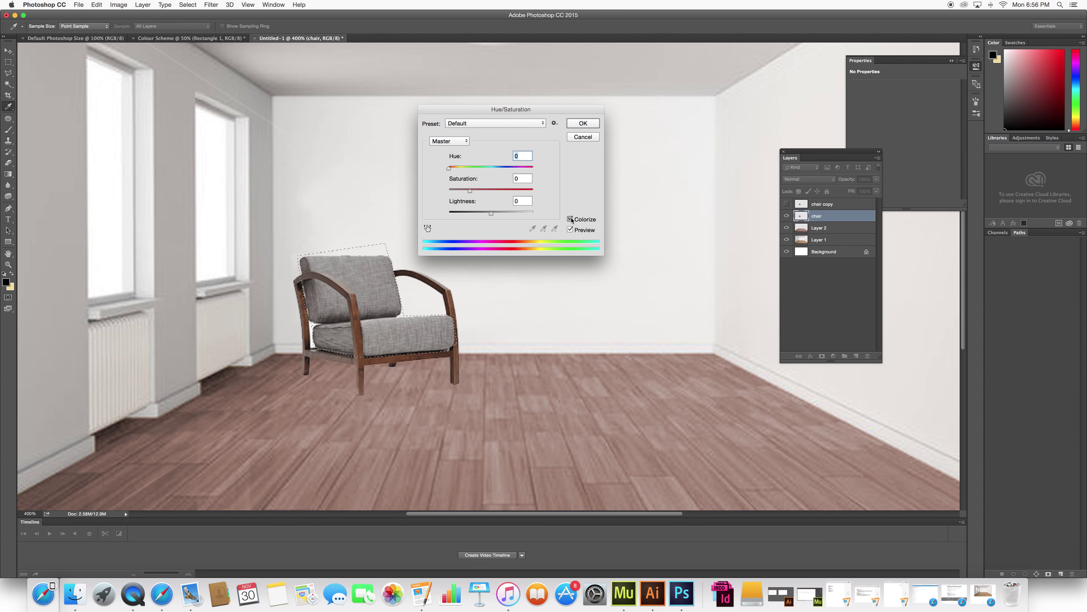
left_click(570, 219)
left_click_drag(468, 170, 506, 170)
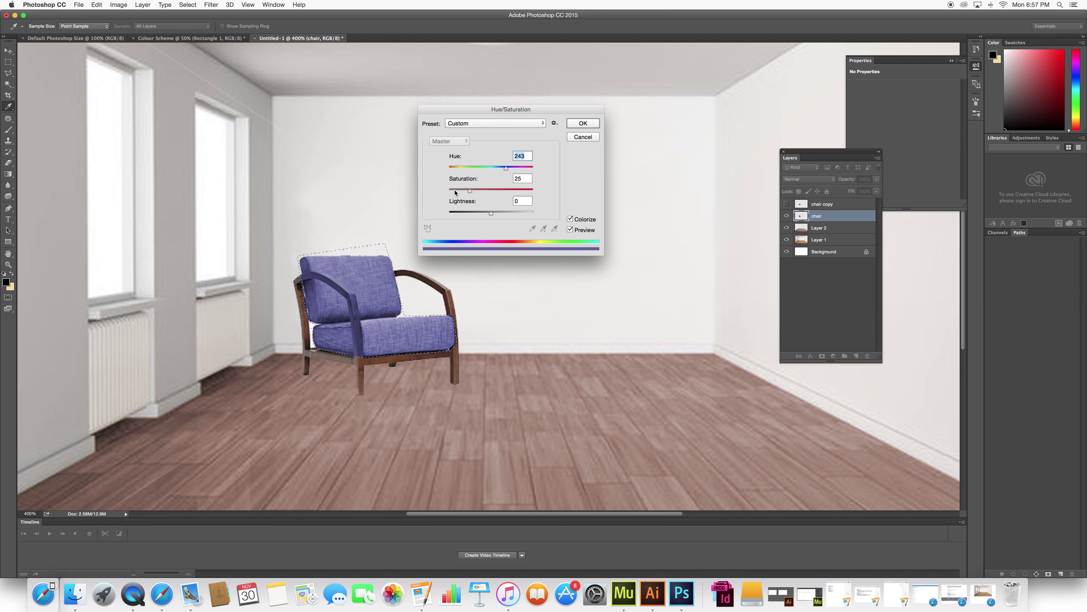
left_click_drag(469, 192, 505, 169)
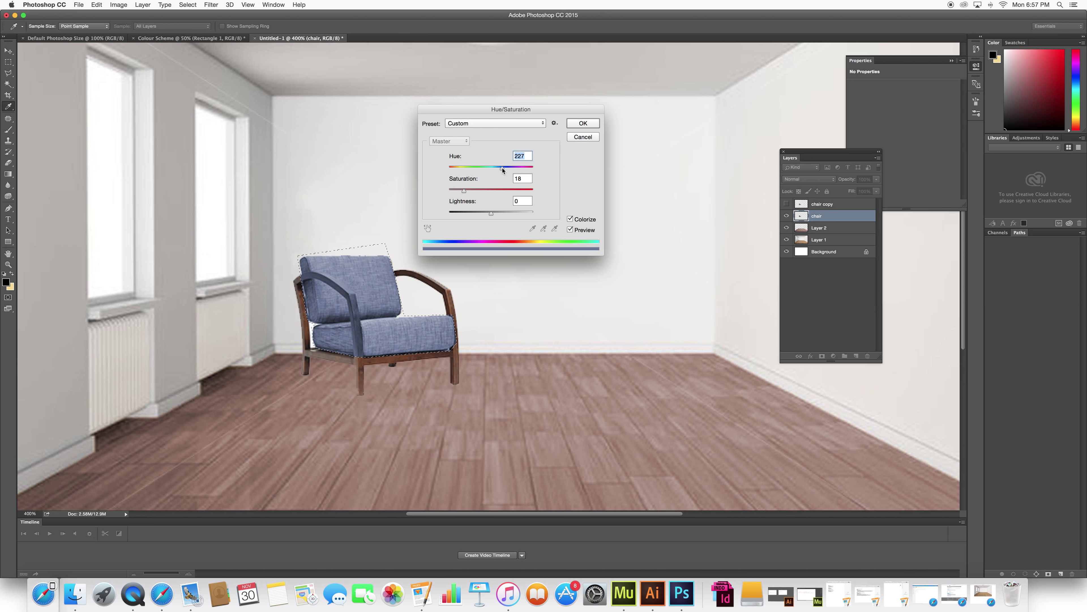
left_click_drag(491, 215, 468, 192)
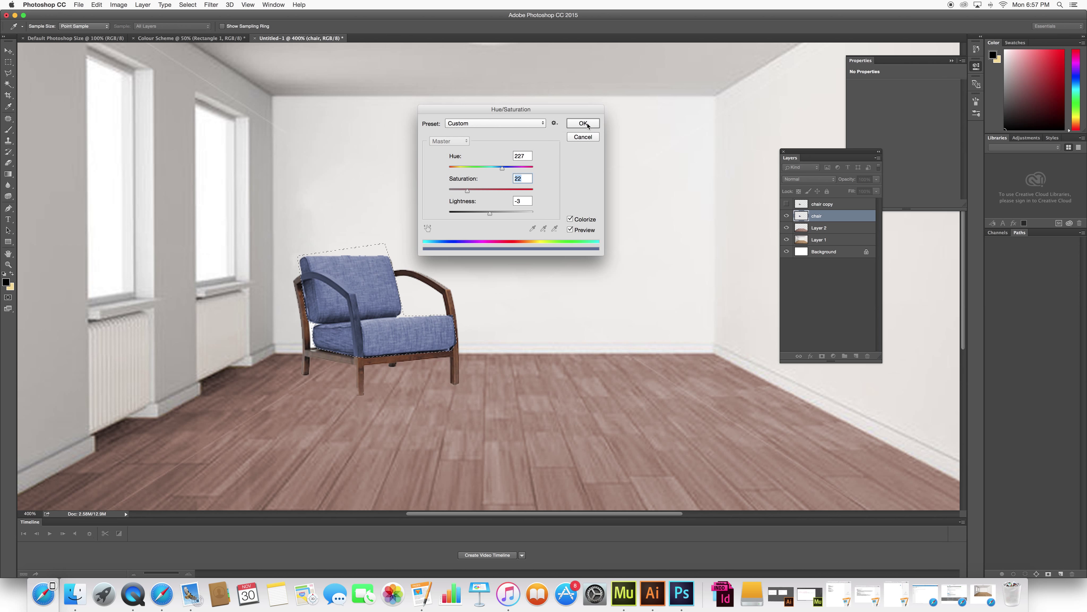
left_click(578, 125)
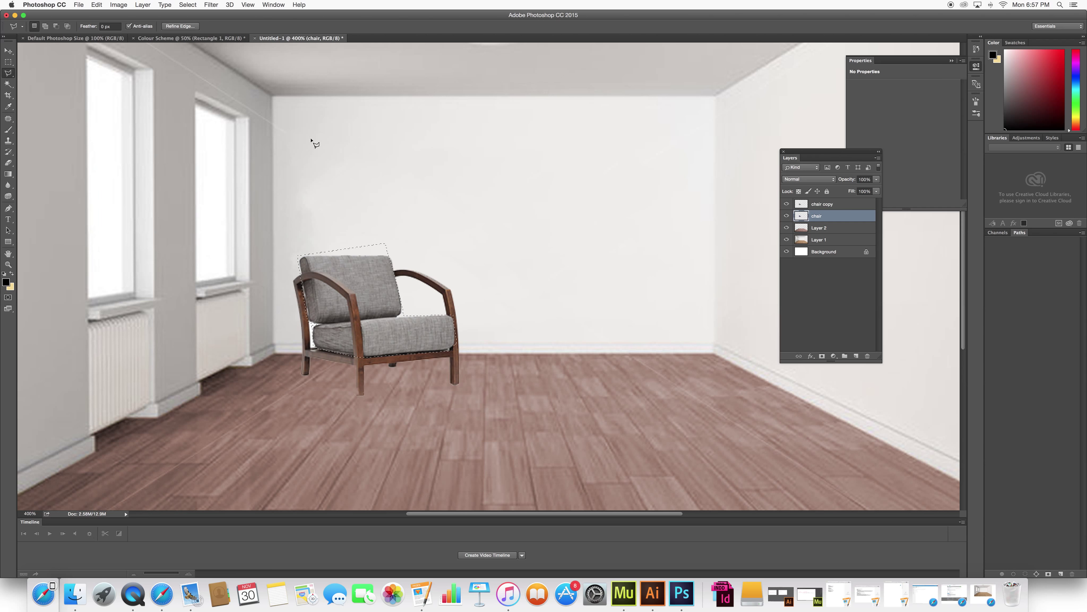
Outline the cushions and delete them from the chair copy layer, then deselect
left_click(305, 149)
left_click(275, 229)
left_click(401, 315)
left_click(389, 247)
left_click(284, 248)
left_click(824, 206)
key("Delete")
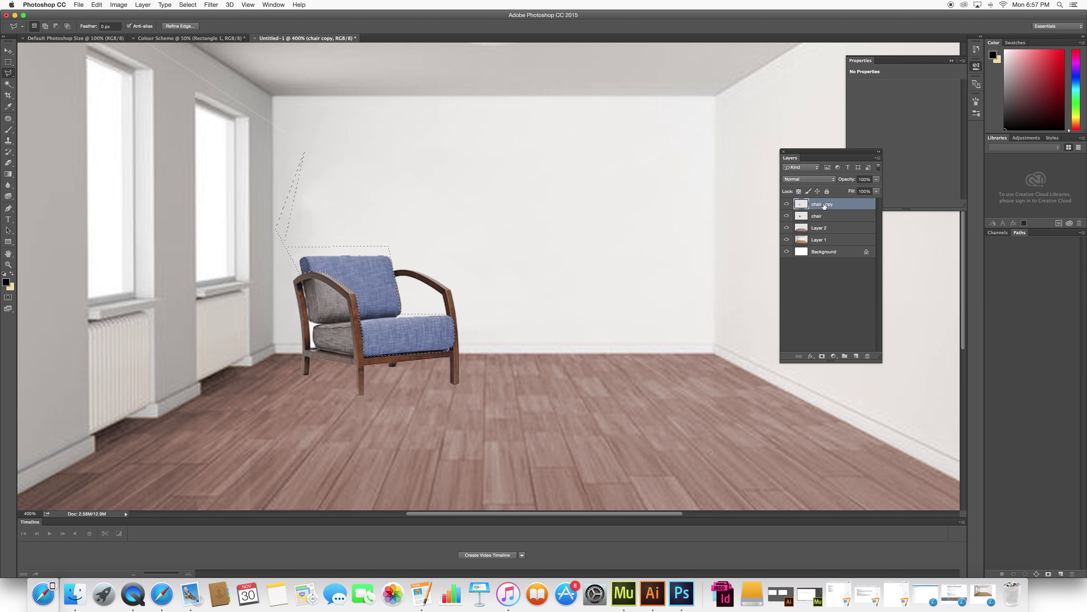
key("super+d")
Outline the inner back panel and delete it from the chair copy
left_click(303, 281)
left_click(315, 349)
key("Delete")
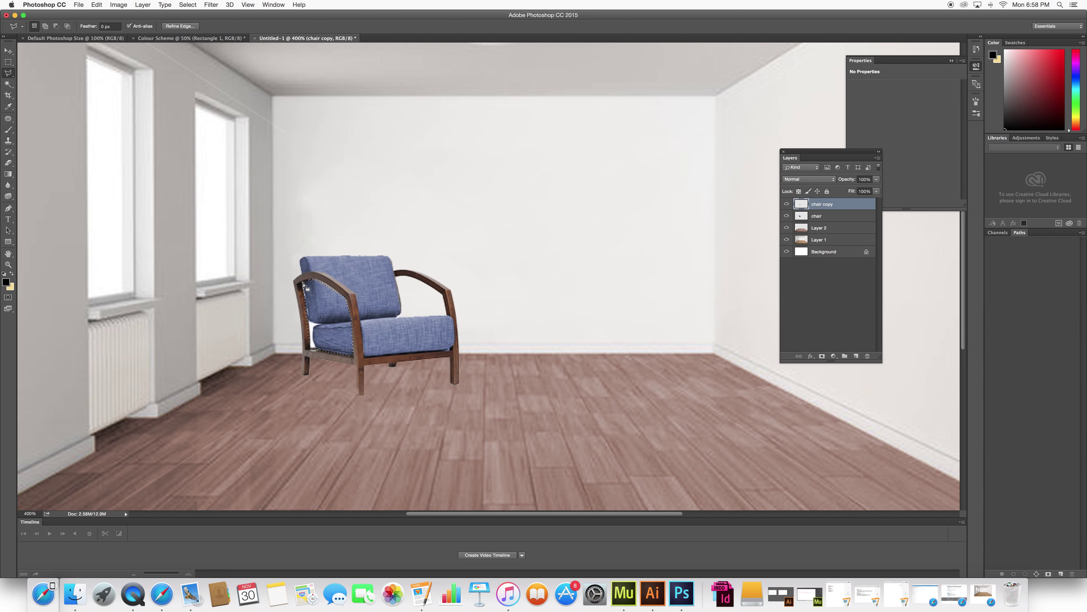
Zoom in closely on the blue chair cushions and clear the selection
left_click(8, 264)
mouse_move(326, 335)
left_mouse_down()
mouse_move(306, 339)
mouse_move(343, 345)
mouse_move(328, 349)
left_mouse_up()
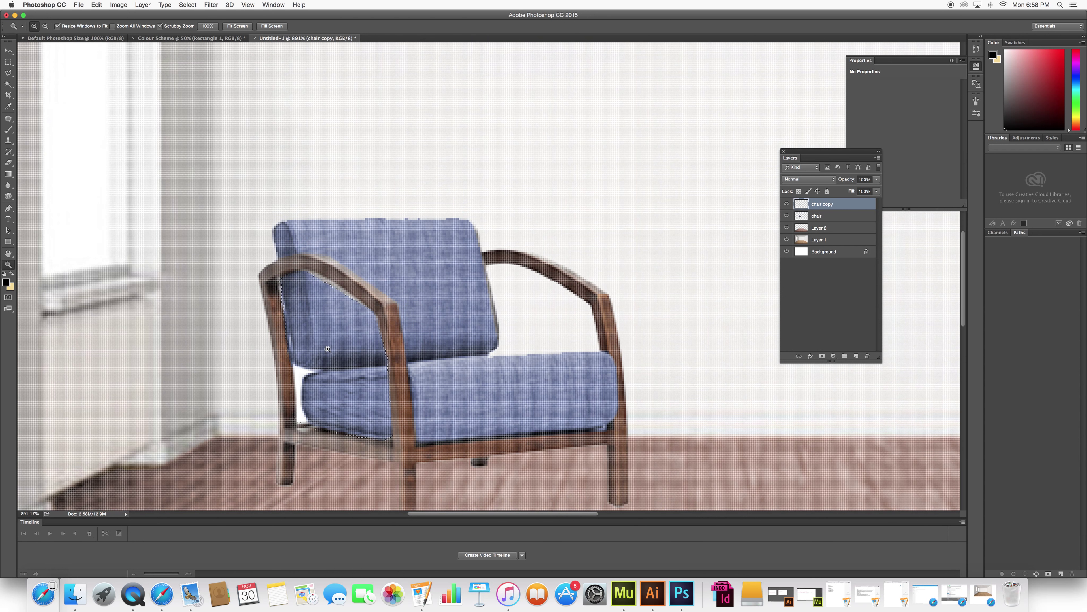
key("super+d")
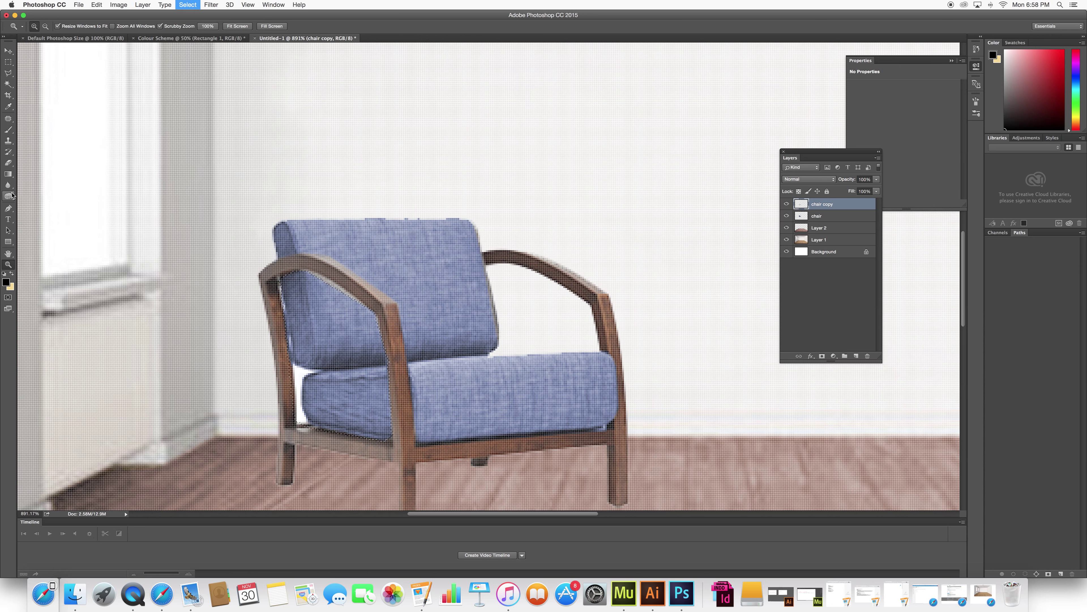
Select the Eraser and return the room image view to 100%
left_click(9, 162)
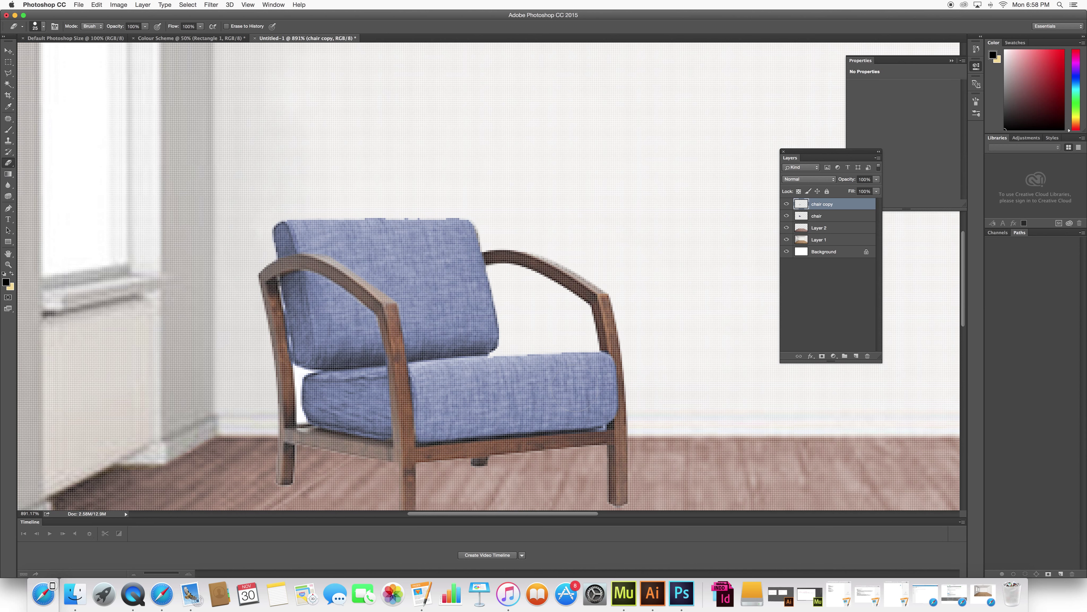
scroll(498, 364, "up", 15)
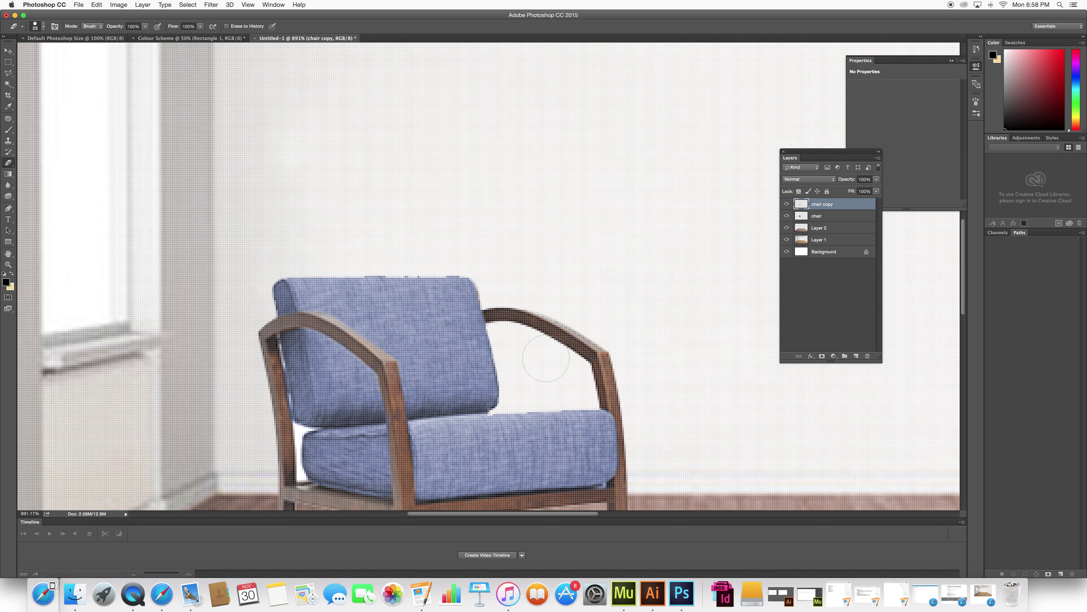
key("super+1")
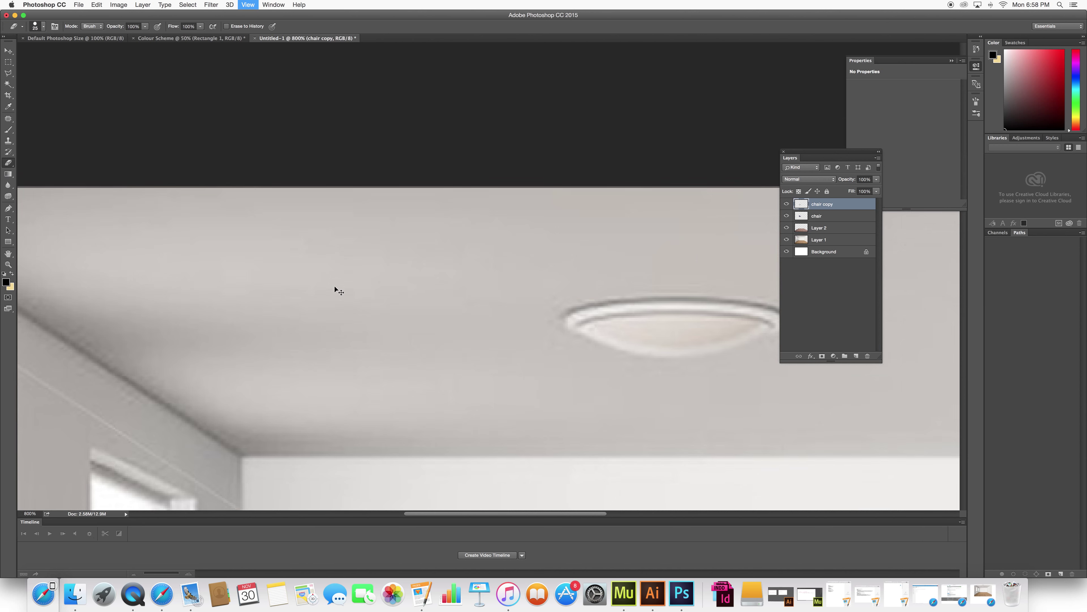